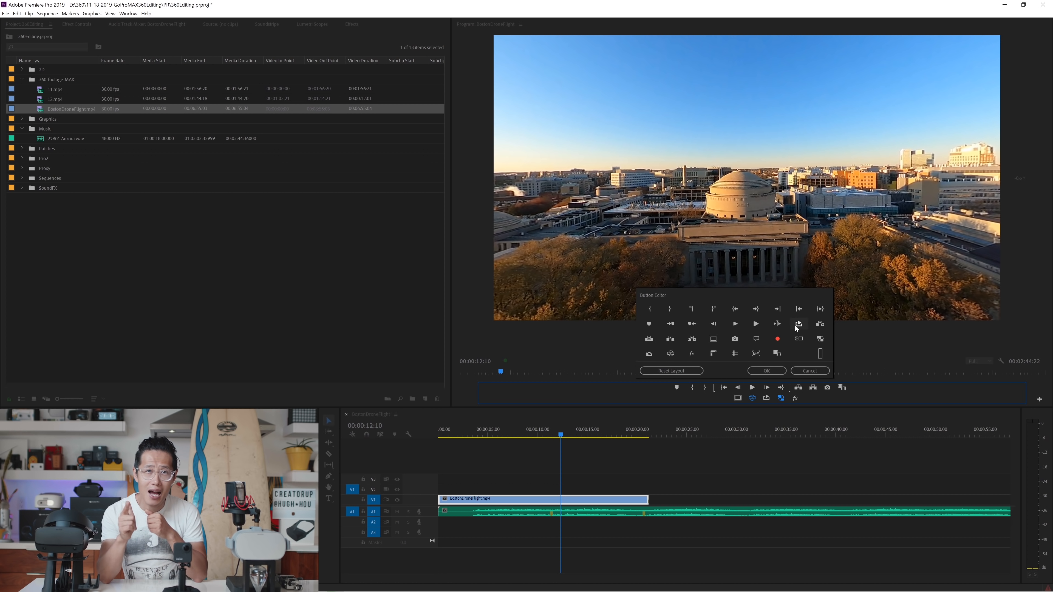
# Step: Add the VR video display toggle to the Program Monitor's controls
pyautogui.moveTo(686, 358); pyautogui.dragTo(795, 398)
pyautogui.press('Return')
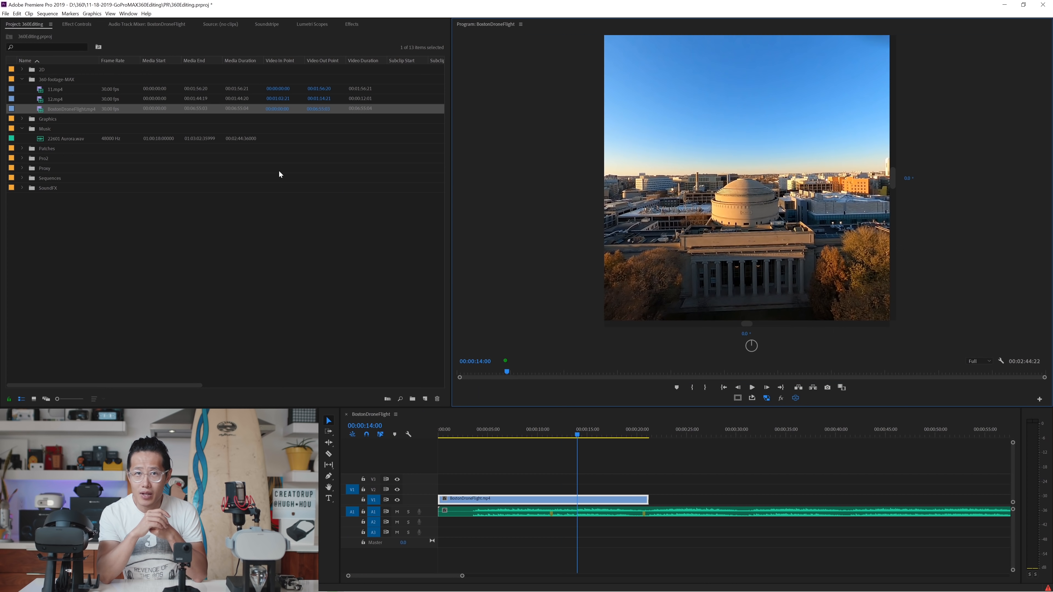
# Step: Play the drone footage from 00:00:11:15 and look around inside the 360 view
pyautogui.click(553, 436)
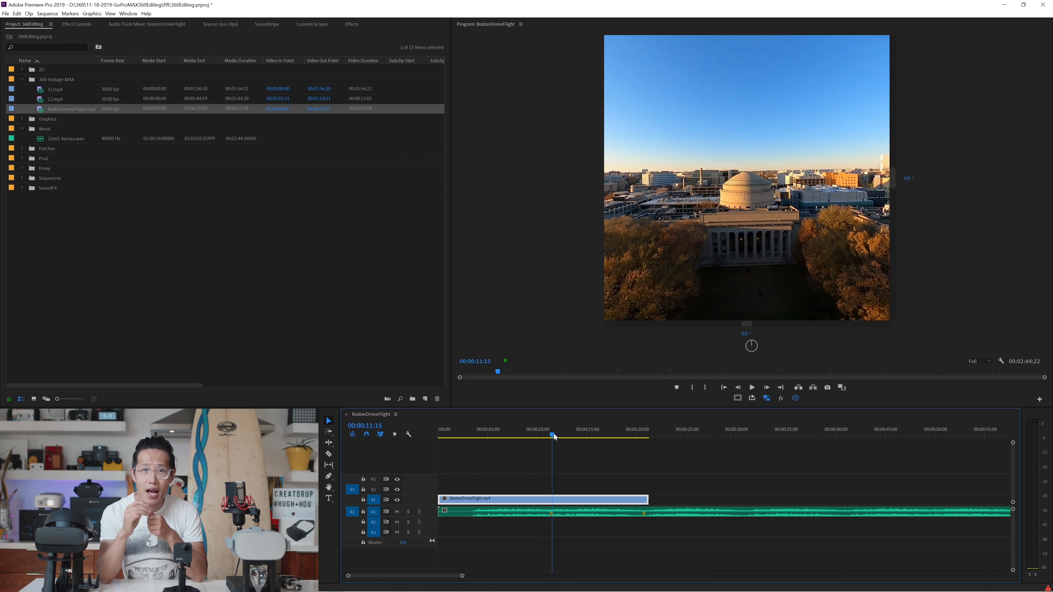
pyautogui.press('space')
pyautogui.moveTo(685, 247)
pyautogui.mouseDown()
pyautogui.moveTo(717, 228)
pyautogui.moveTo(719, 261)
pyautogui.moveTo(687, 242)
pyautogui.mouseUp()
pyautogui.press('space')
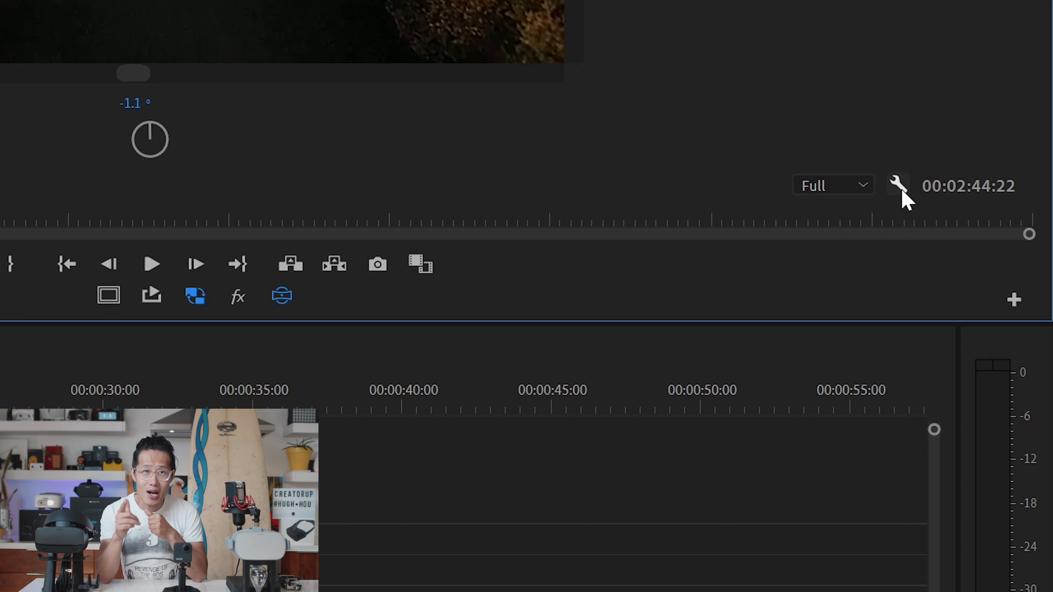
# Step: Set the VR video monitor view to 160° horizontal and 90° vertical
pyautogui.click(1001, 361)
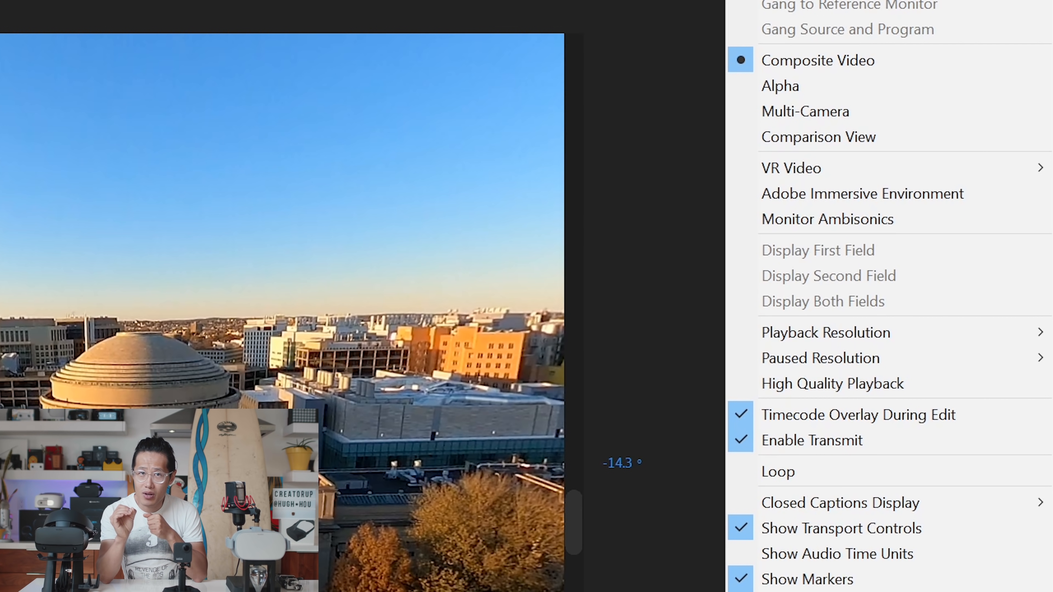
pyautogui.moveTo(795, 170)
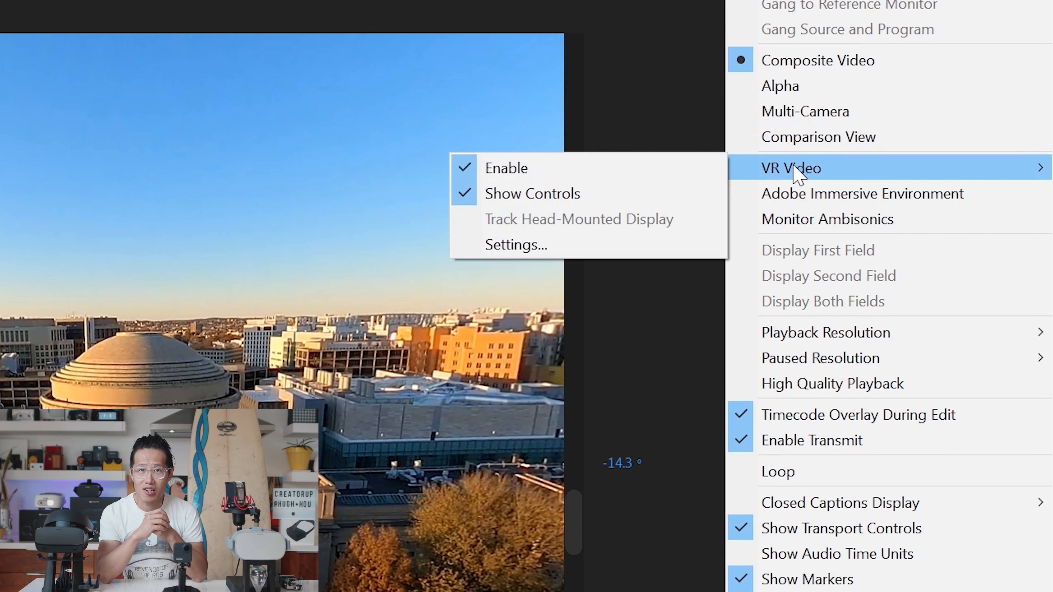
pyautogui.click(526, 243)
pyautogui.click(675, 213)
pyautogui.write('160')
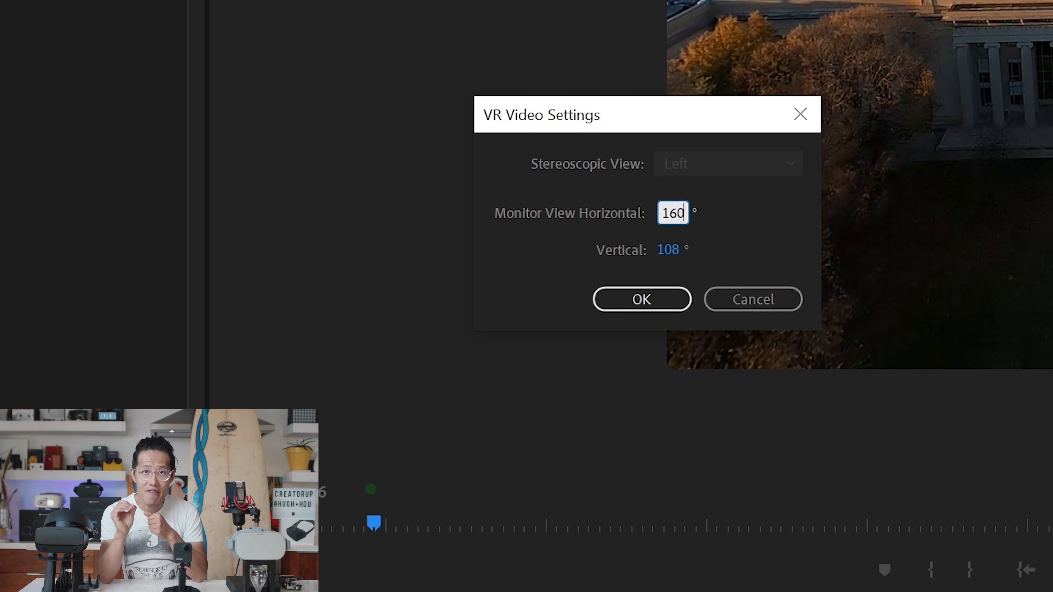
pyautogui.click(670, 249)
pyautogui.write('90')
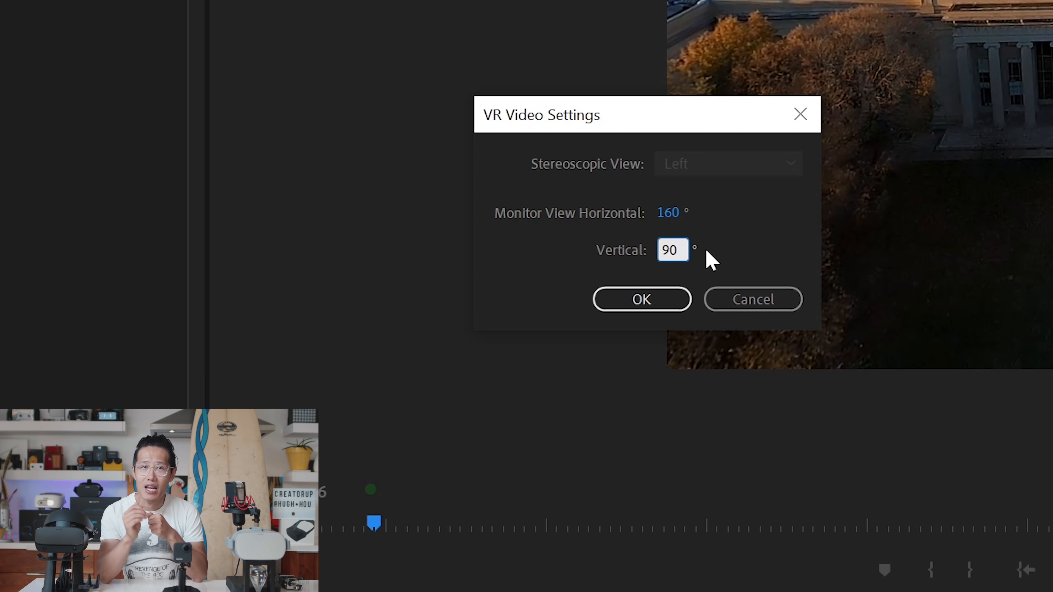
pyautogui.click(726, 277)
pyautogui.click(663, 300)
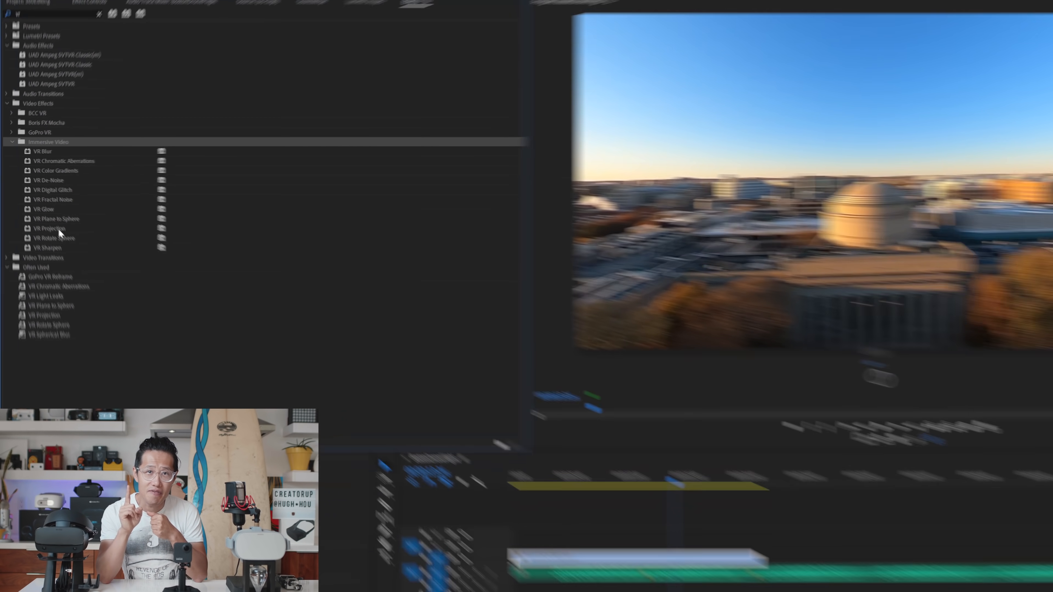
# Step: Apply the VR Projection effect from the Often Used bin to the BostonDroneFlight.mp4 clip in the sequence
pyautogui.click(26, 219)
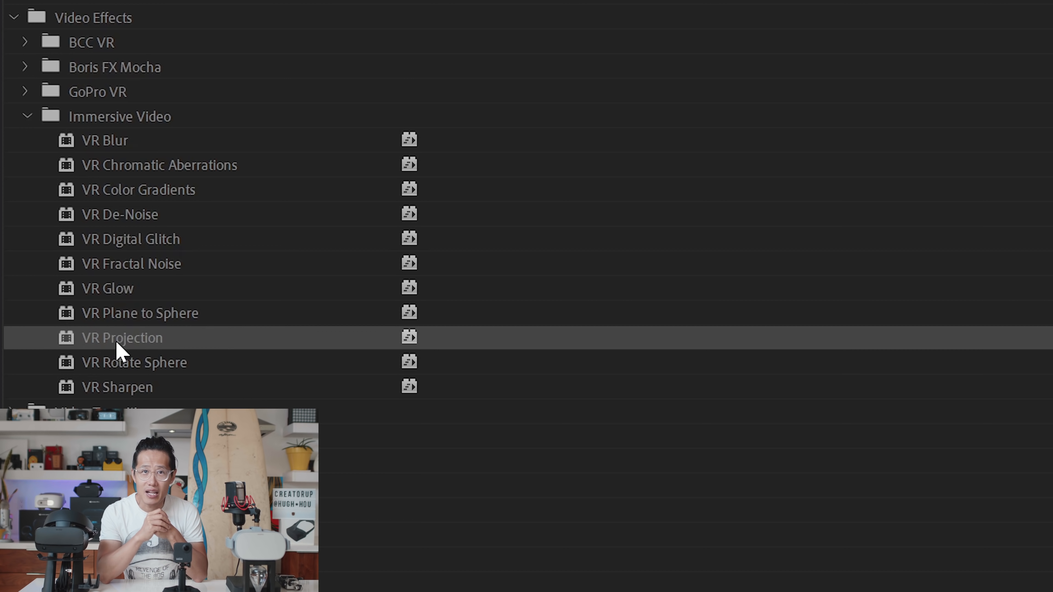
pyautogui.scroll(-5, 75, 343)
pyautogui.doubleClick(93, 222)
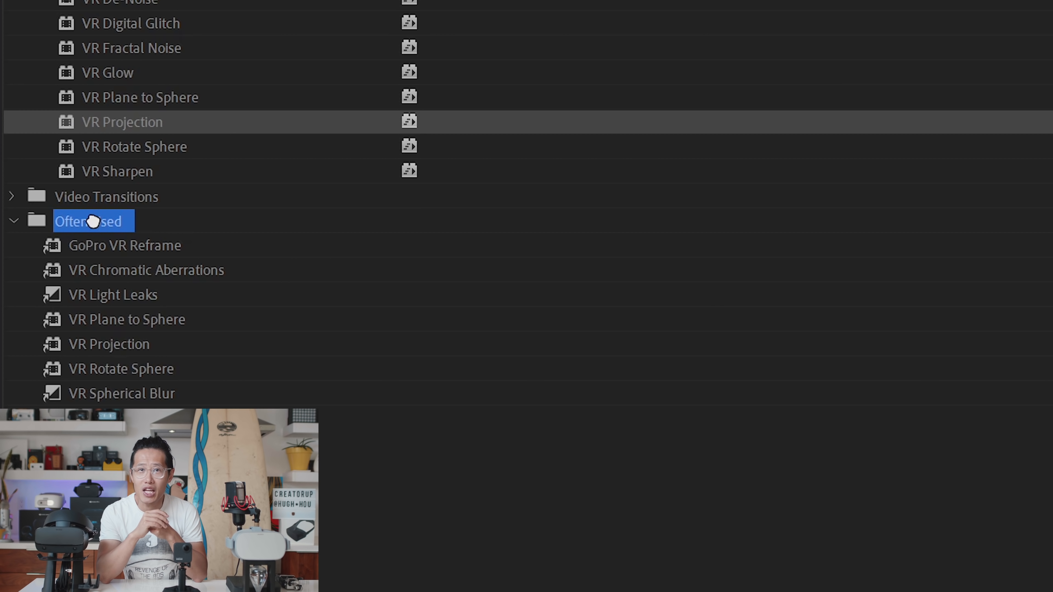
pyautogui.press('Return')
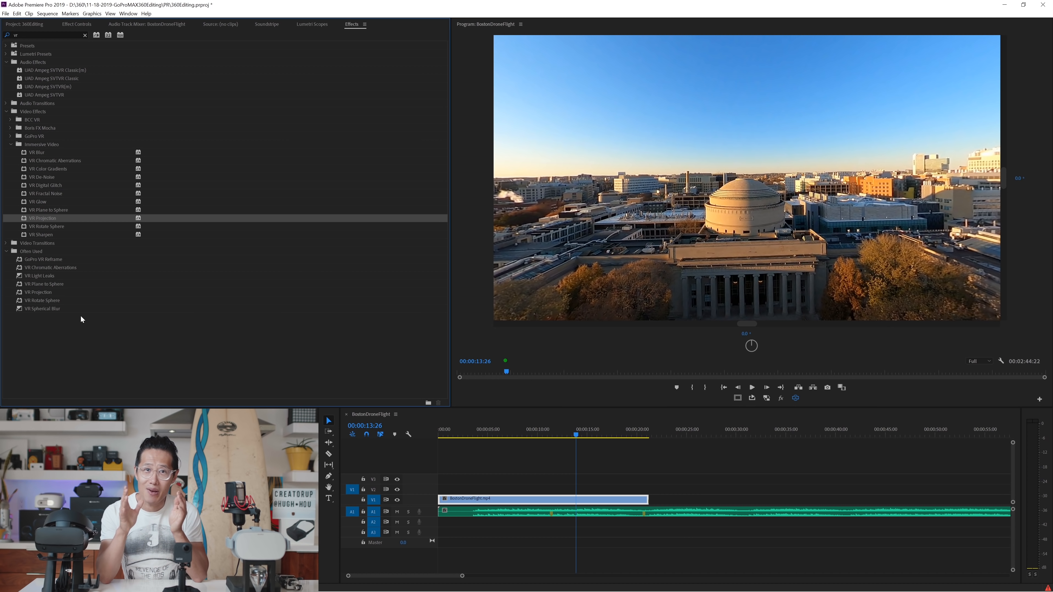
pyautogui.click(20, 293)
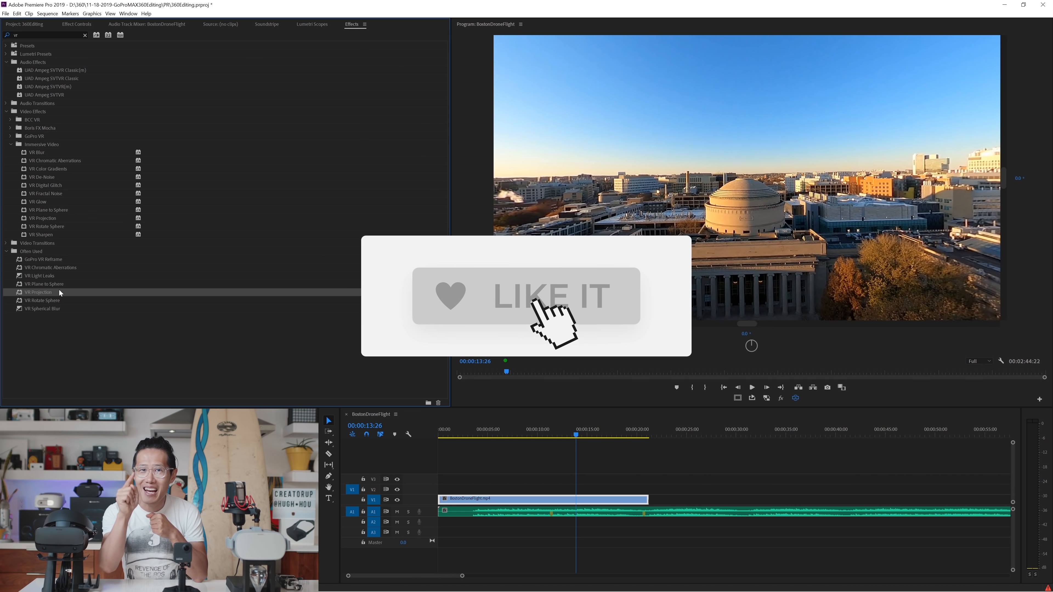
pyautogui.moveTo(21, 293); pyautogui.dragTo(476, 500)
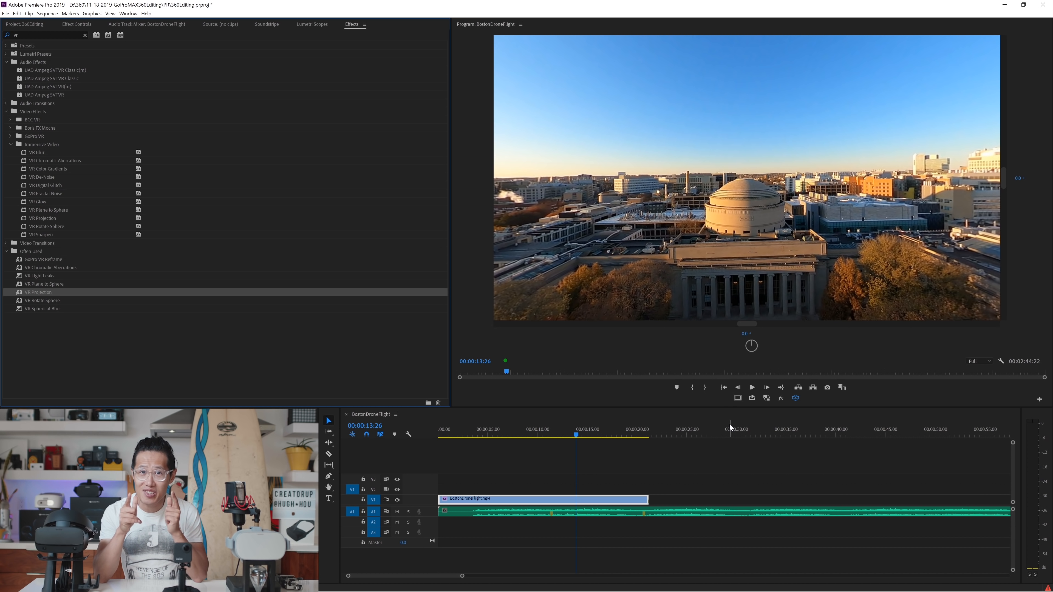
# Step: Place the Pro2 bin's clip on V1 directly after BostonDroneFlight.mp4 and look around its 360 view at 00:00:23:28
pyautogui.click(24, 25)
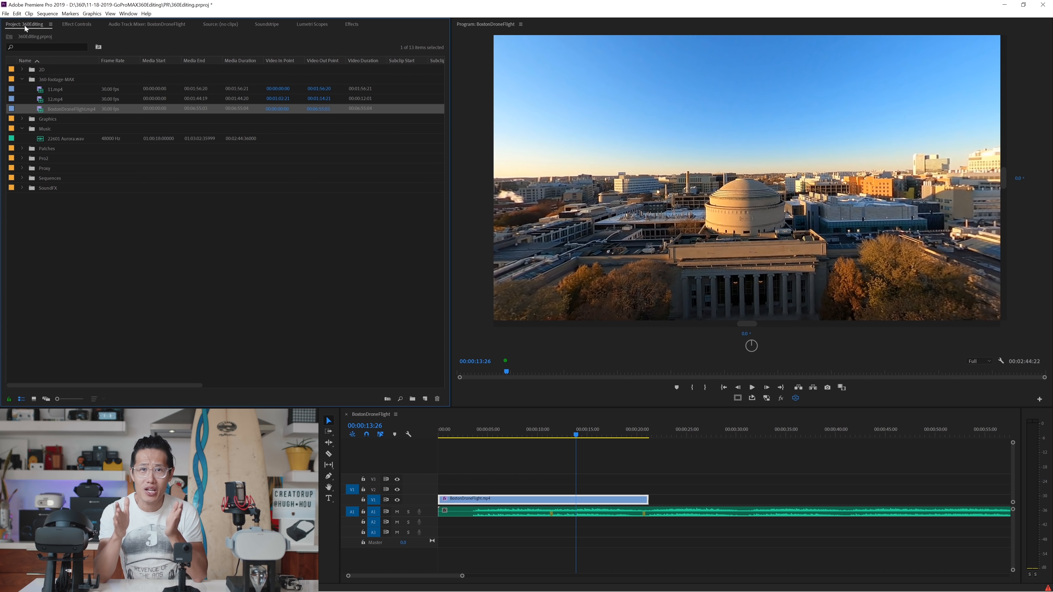
pyautogui.click(42, 160)
pyautogui.click(22, 159)
pyautogui.click(62, 168)
pyautogui.moveTo(76, 169); pyautogui.dragTo(649, 500)
pyautogui.click(676, 435)
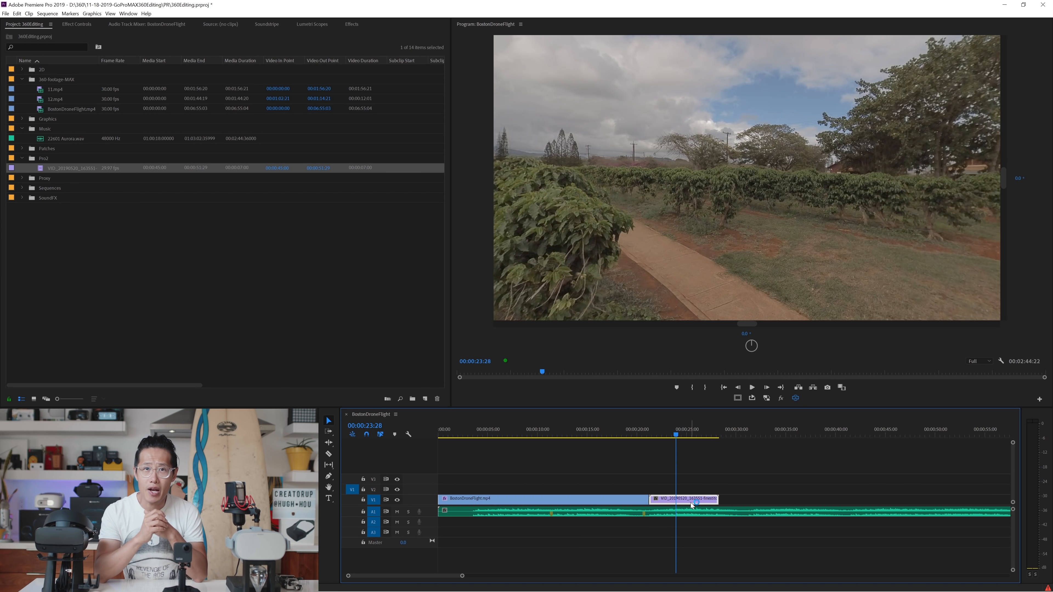
pyautogui.moveTo(628, 247); pyautogui.dragTo(641, 210)
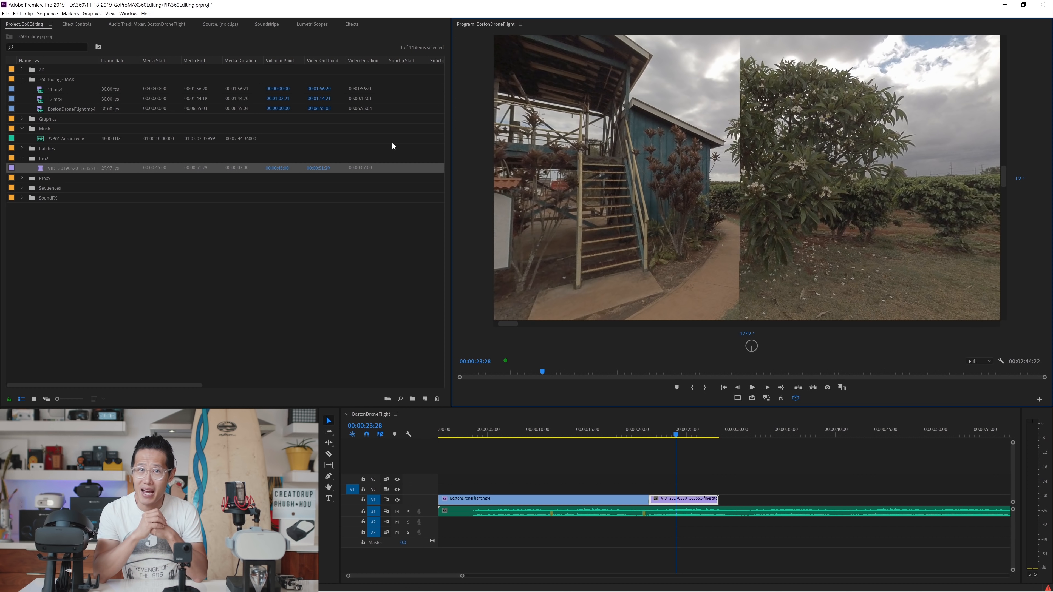
# Step: Apply the VR Projection effect to the Pro2 clip following the drone footage and look around it
pyautogui.click(352, 25)
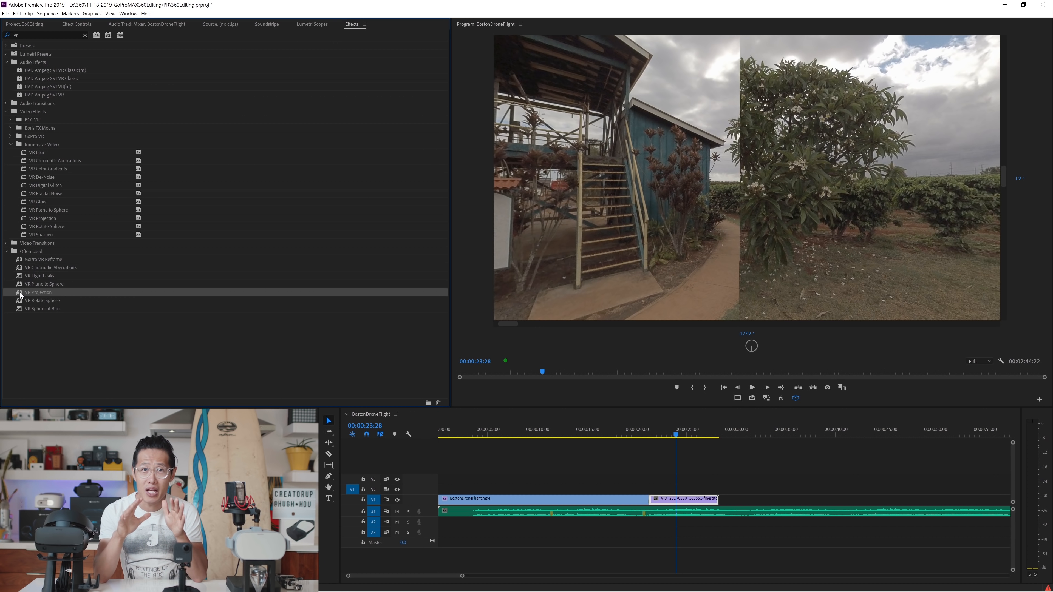
pyautogui.moveTo(20, 295); pyautogui.dragTo(668, 502)
pyautogui.moveTo(690, 243); pyautogui.dragTo(625, 176)
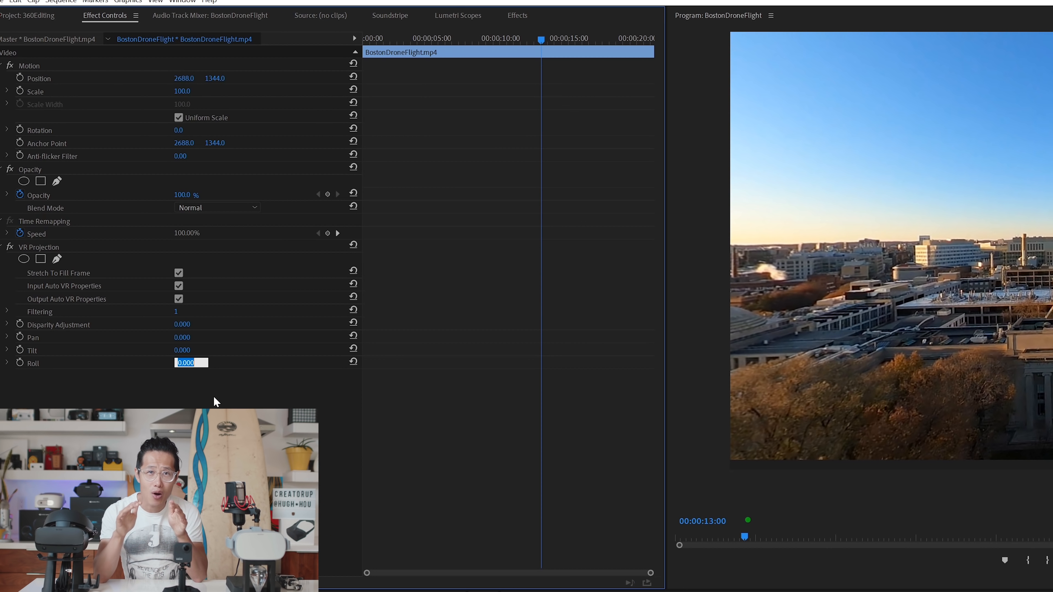
# Step: Fine-tune the VR Projection Roll of BostonDroneFlight.mp4 to -0.9 to level the horizon
pyautogui.write('-1')
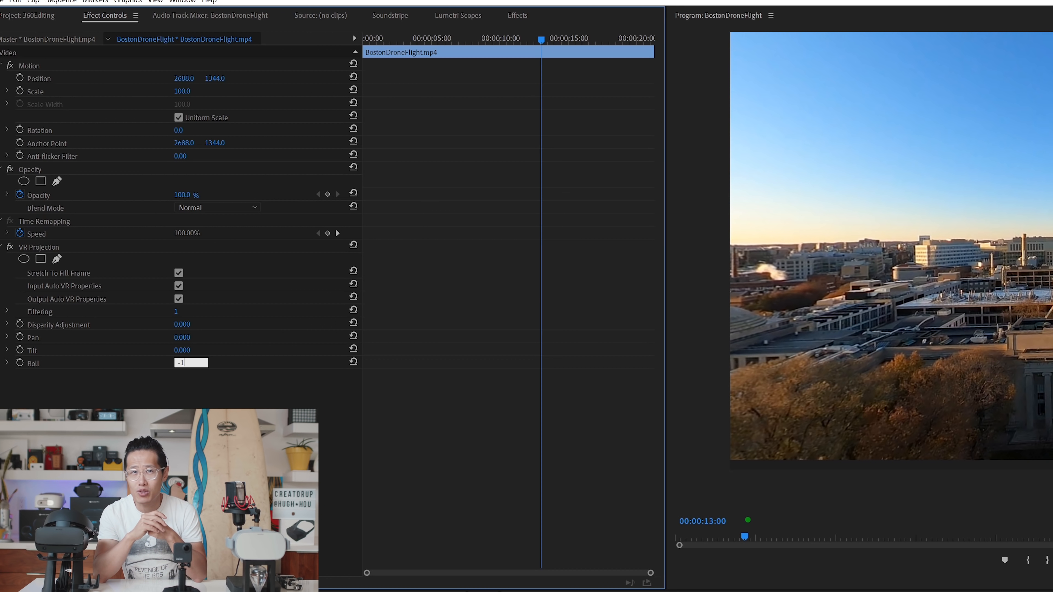
pyautogui.press('Return')
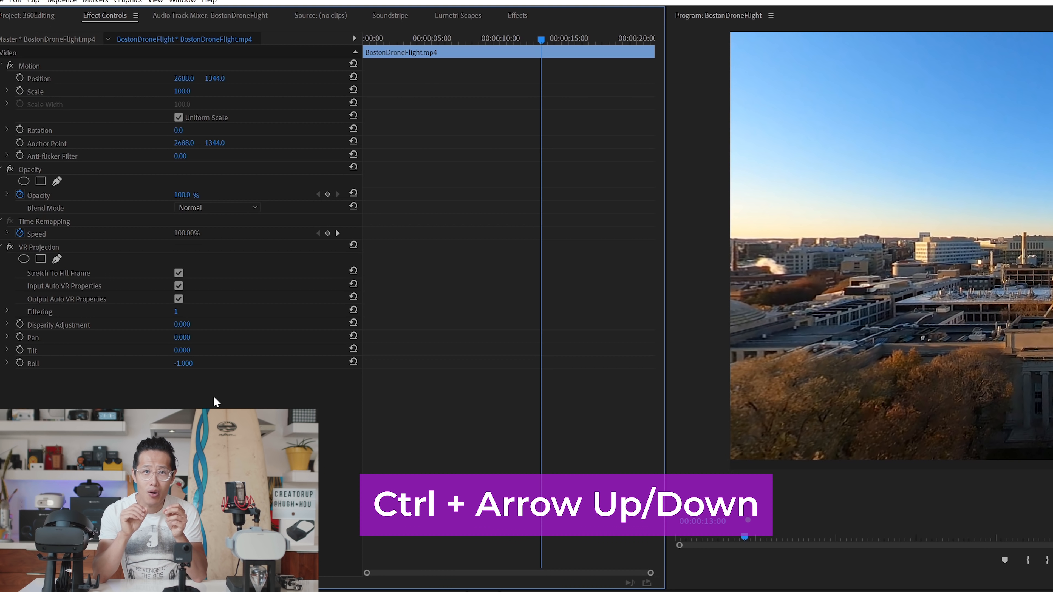
pyautogui.click(191, 362)
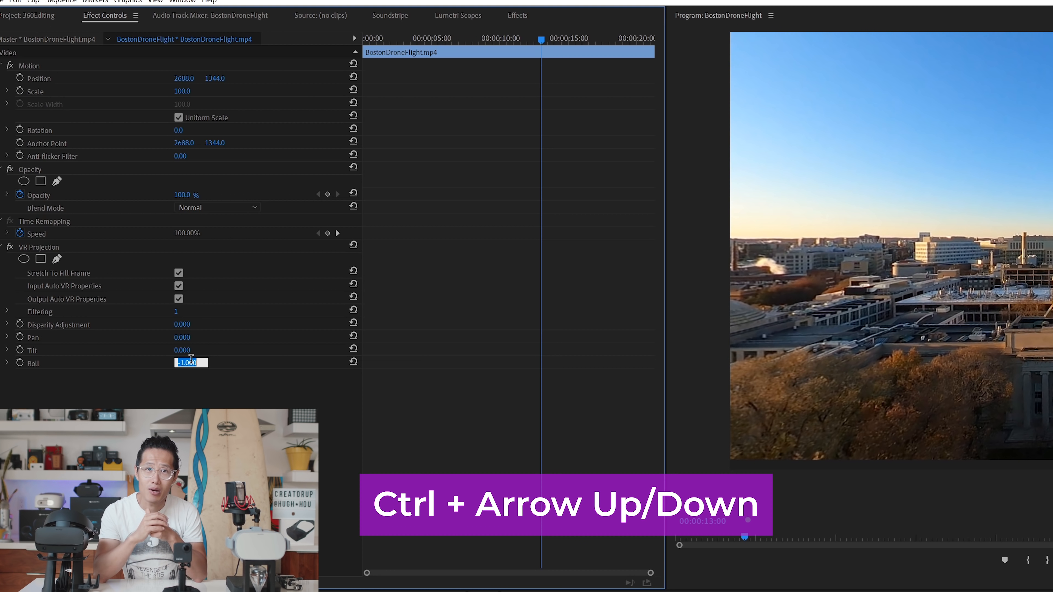
pyautogui.hotkey('ctrl', 'Up')
pyautogui.hotkey('ctrl', 'Up')
pyautogui.hotkey('ctrl', 'Up')
pyautogui.hotkey('ctrl', 'Down')
pyautogui.hotkey('ctrl', 'Down')
pyautogui.hotkey('ctrl', 'Down')
pyautogui.hotkey('ctrl', 'Down')
pyautogui.hotkey('ctrl', 'Down')
pyautogui.hotkey('ctrl', 'Down')
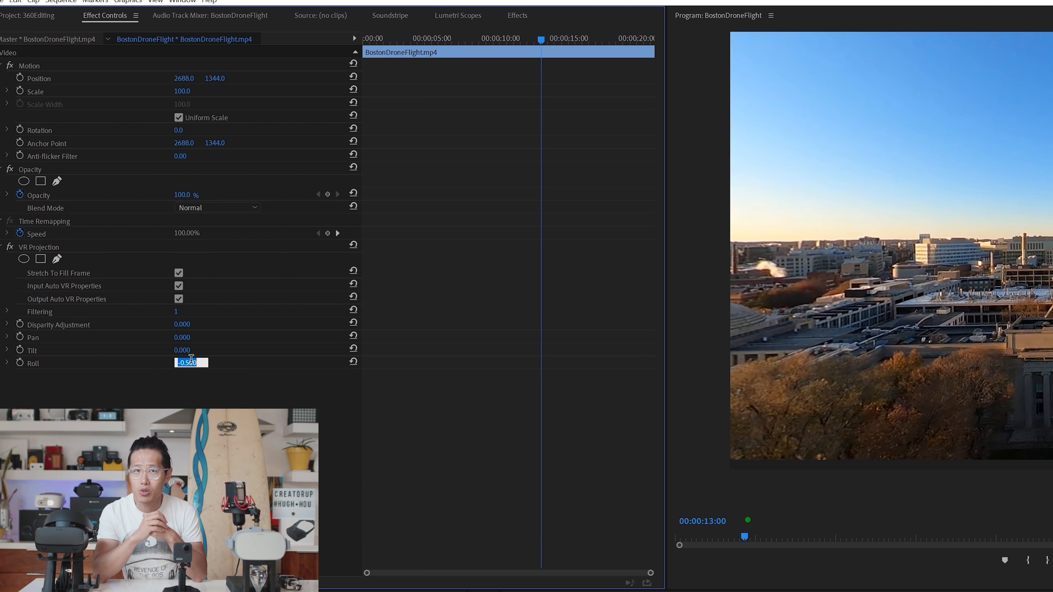
pyautogui.hotkey('ctrl', 'Down')
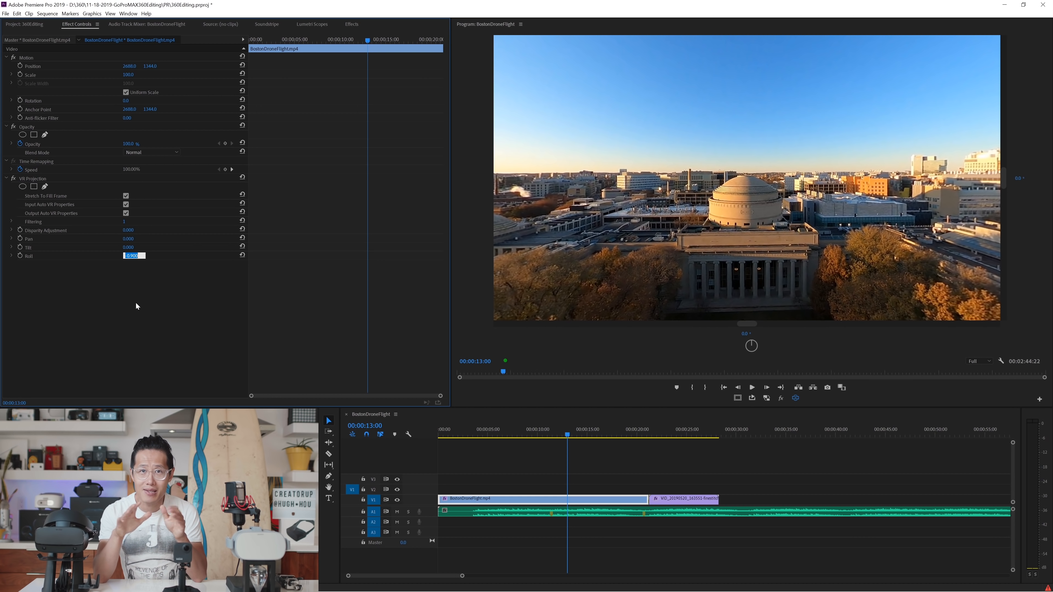
pyautogui.press('Return')
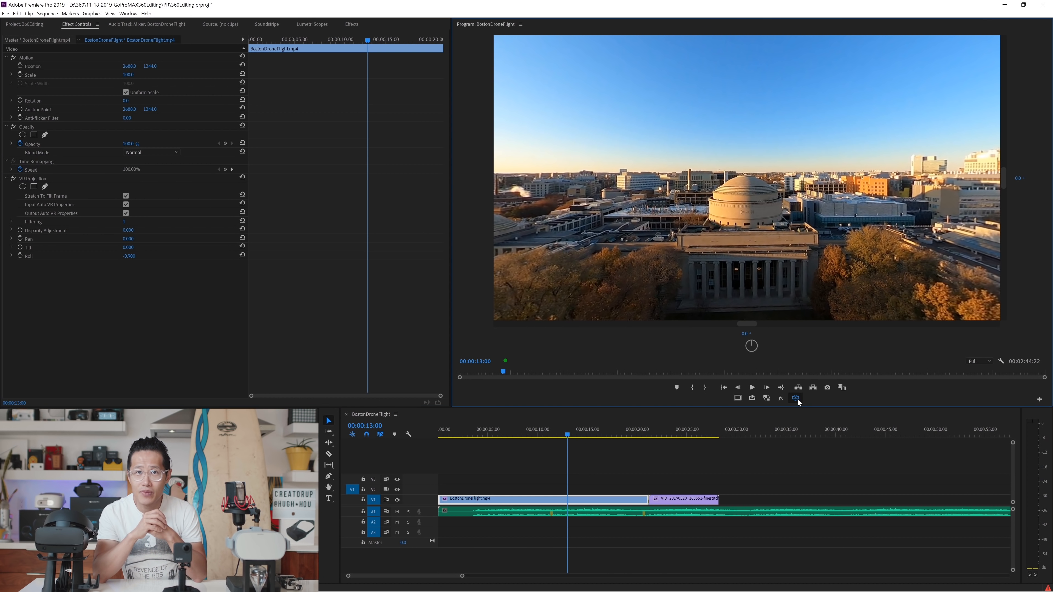
# Step: Preview 12.mp4 and place only its video on V1 after BostonDroneFlight.mp4, in place of the Pro2 clip
pyautogui.click(795, 398)
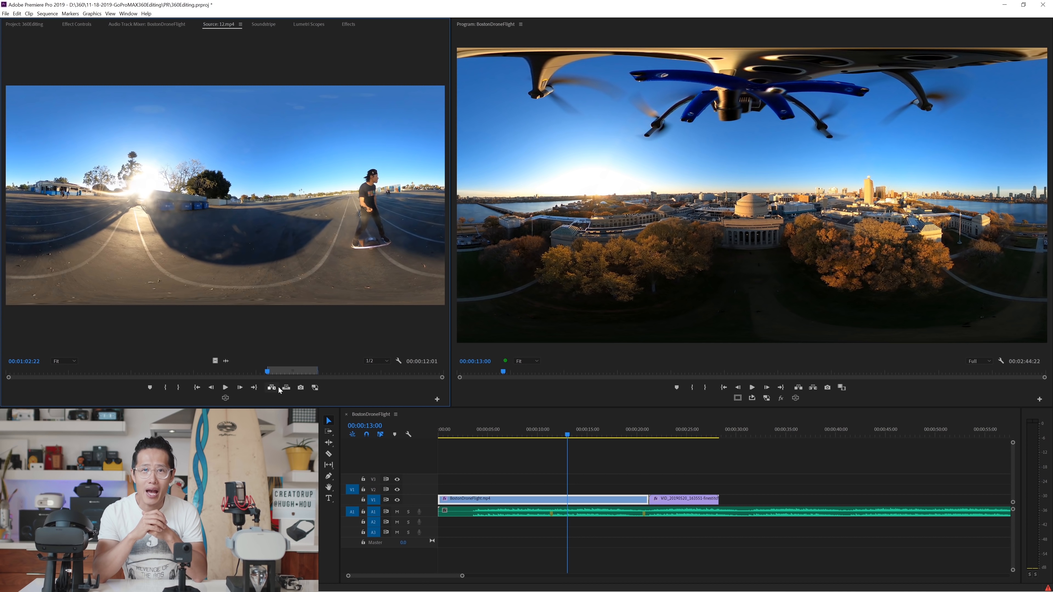
pyautogui.click(270, 372)
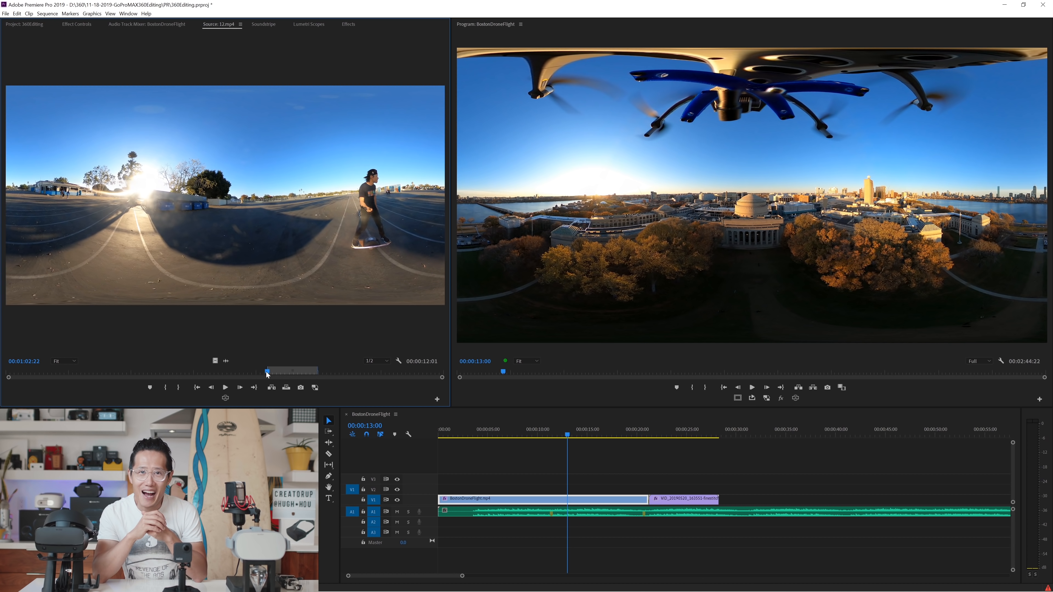
pyautogui.moveTo(269, 374)
pyautogui.mouseDown()
pyautogui.moveTo(312, 376)
pyautogui.moveTo(285, 376)
pyautogui.mouseUp()
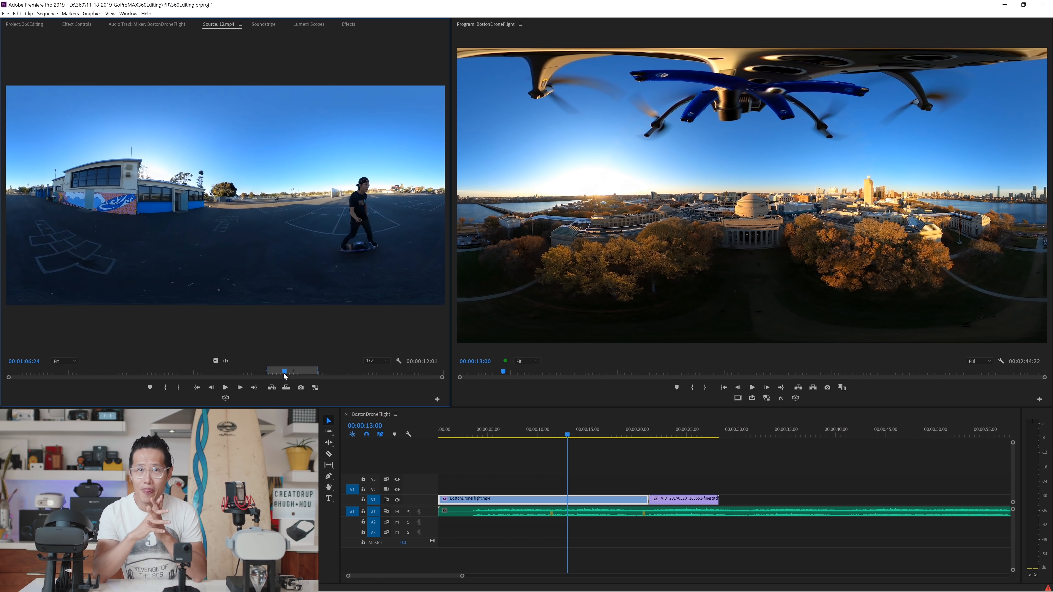
pyautogui.moveTo(215, 361); pyautogui.dragTo(717, 500)
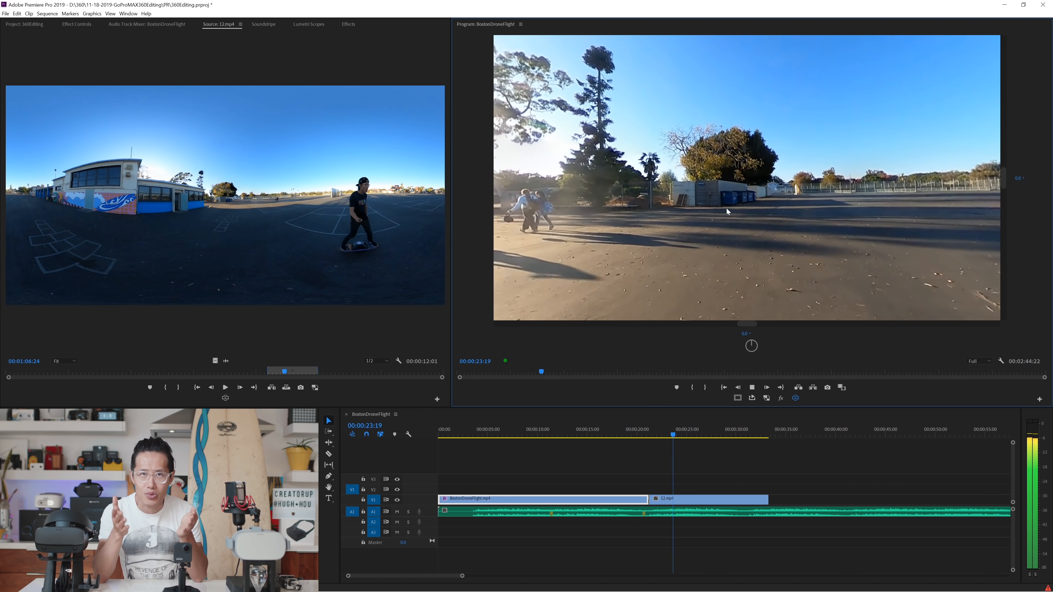
pyautogui.press('space')
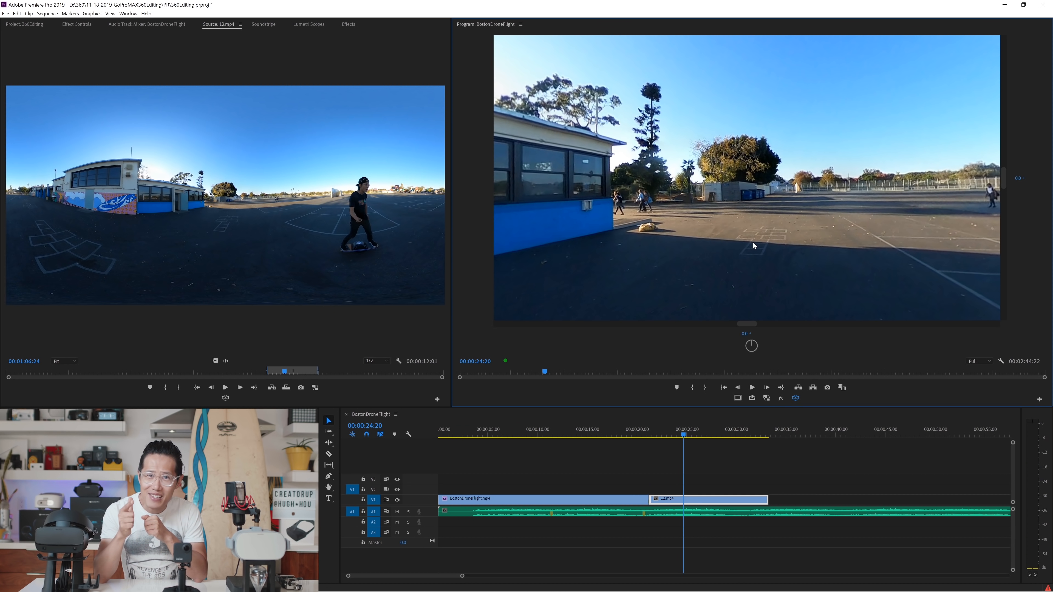
# Step: Apply VR Projection to 12.mp4 and set its Pan to about 102 so the view faces the skater
pyautogui.click(347, 25)
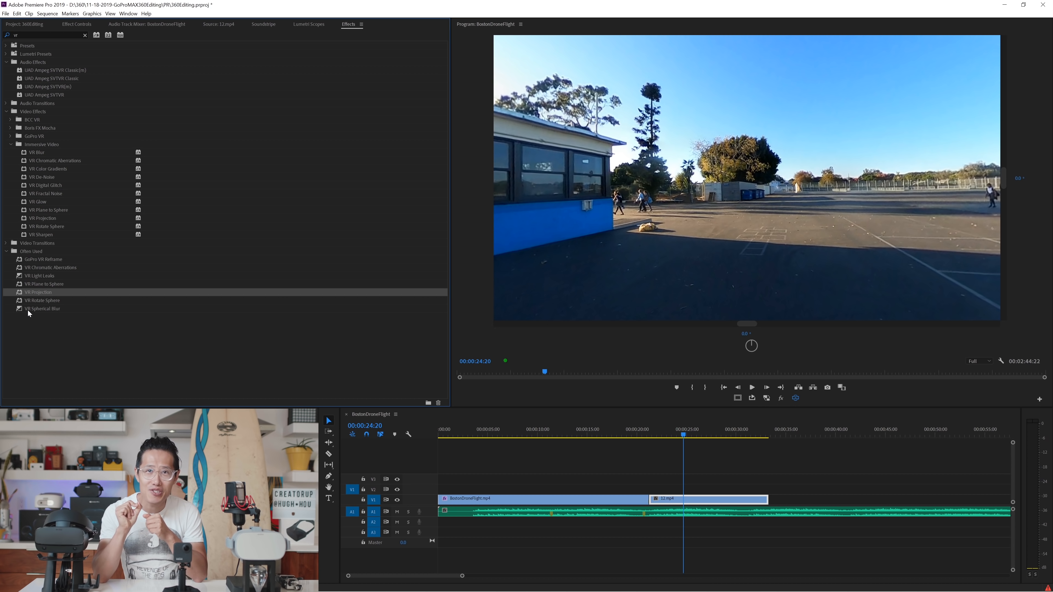
pyautogui.moveTo(33, 294); pyautogui.dragTo(724, 504)
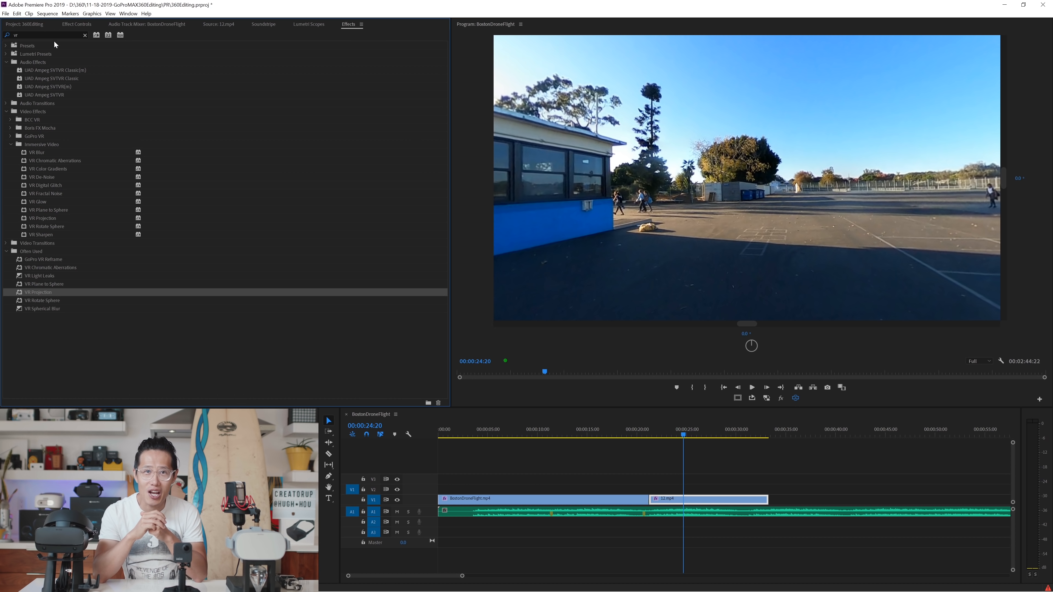
pyautogui.click(76, 25)
pyautogui.moveTo(132, 239); pyautogui.dragTo(173, 239)
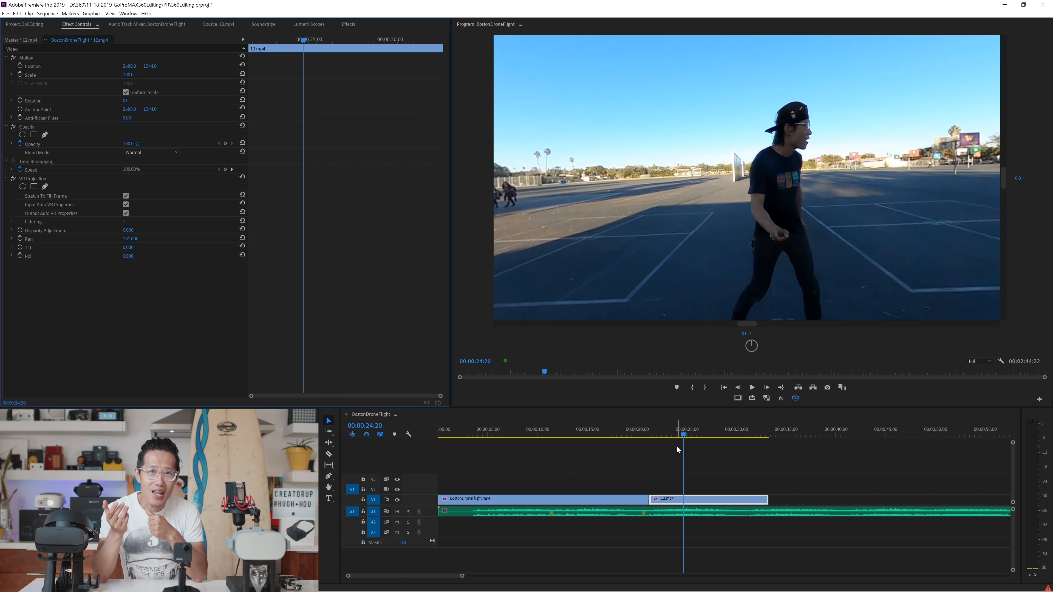
pyautogui.press('space')
pyautogui.press('space')
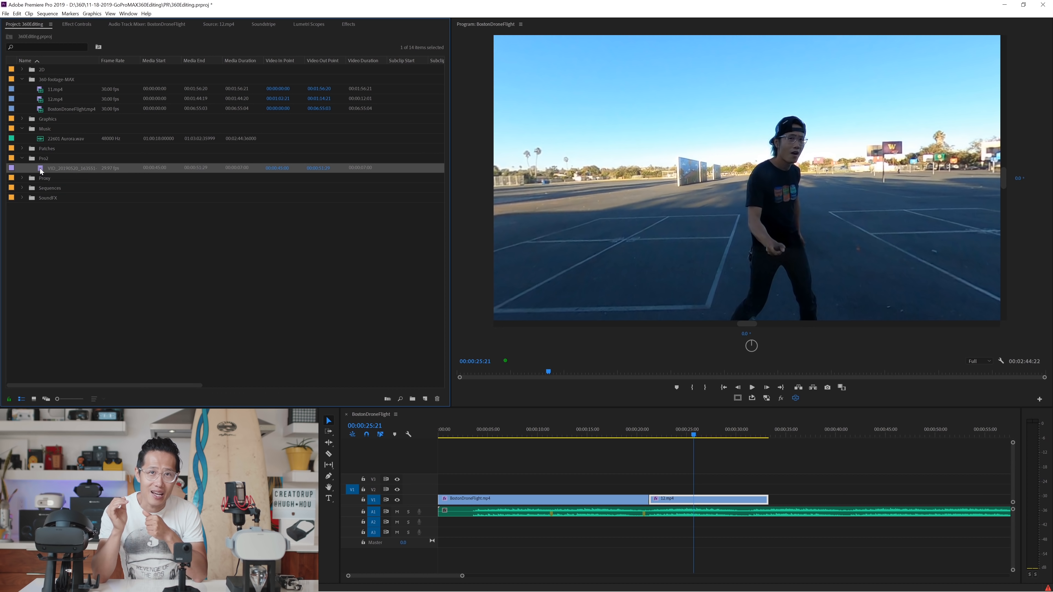
# Step: Add the Pro2 bin's clip after 12.mp4 on V1 with VR Projection panned to face the child by the building
pyautogui.moveTo(40, 167); pyautogui.dragTo(774, 500)
pyautogui.click(800, 428)
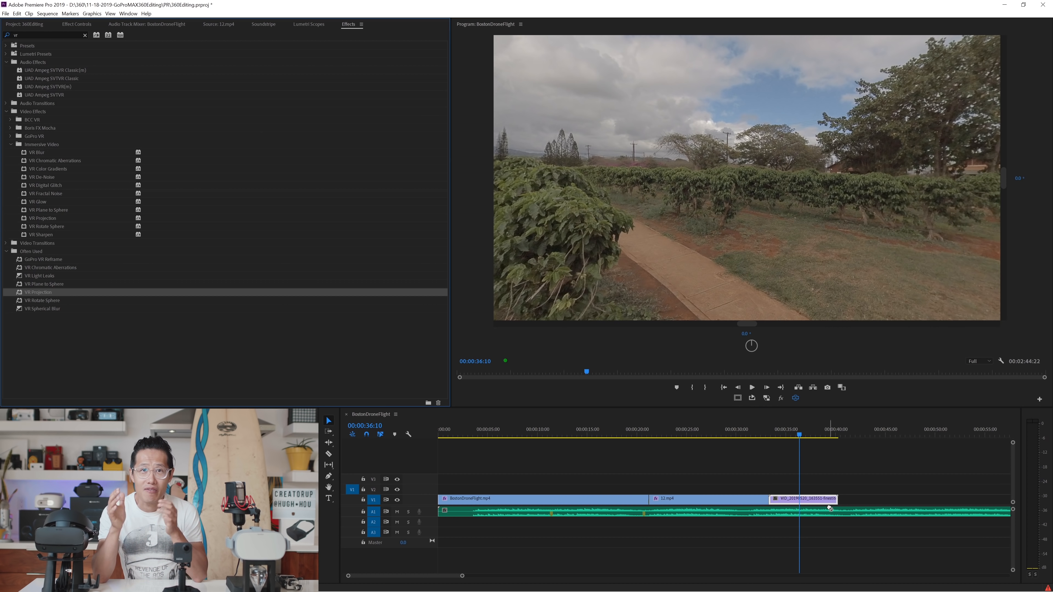
pyautogui.moveTo(829, 508); pyautogui.dragTo(829, 508)
pyautogui.click(77, 25)
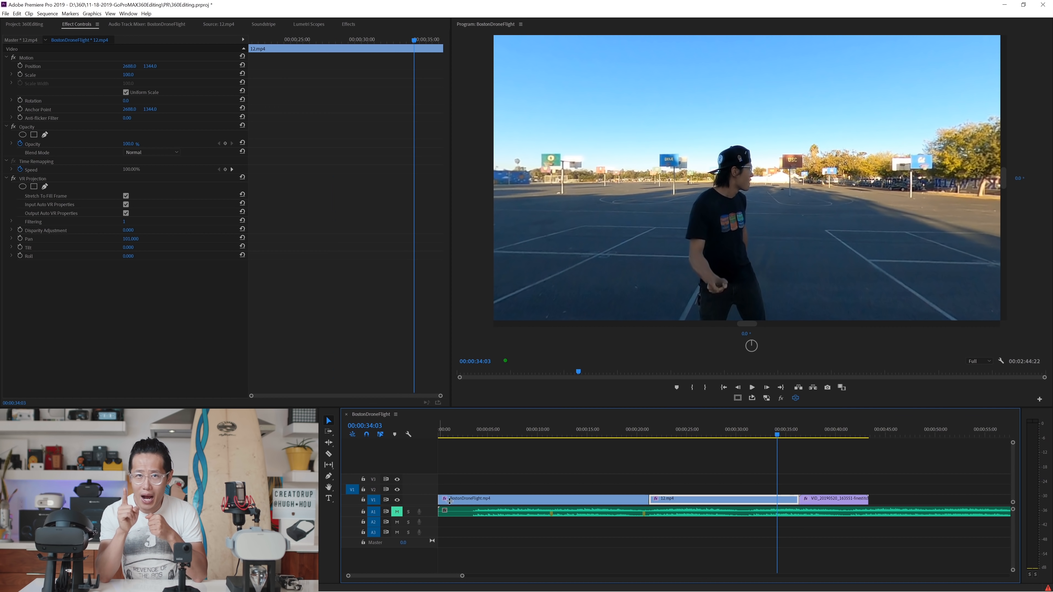
# Step: Play the end of 12.mp4 on the timeline and close the gap by moving the Pro2 clip directly against it
pyautogui.click(767, 433)
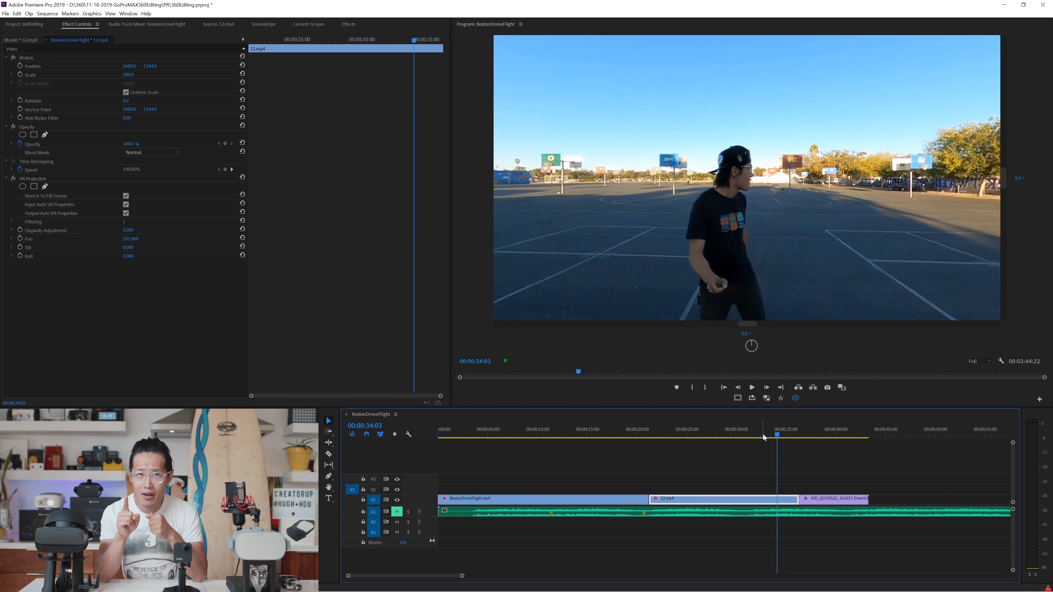
pyautogui.press('space')
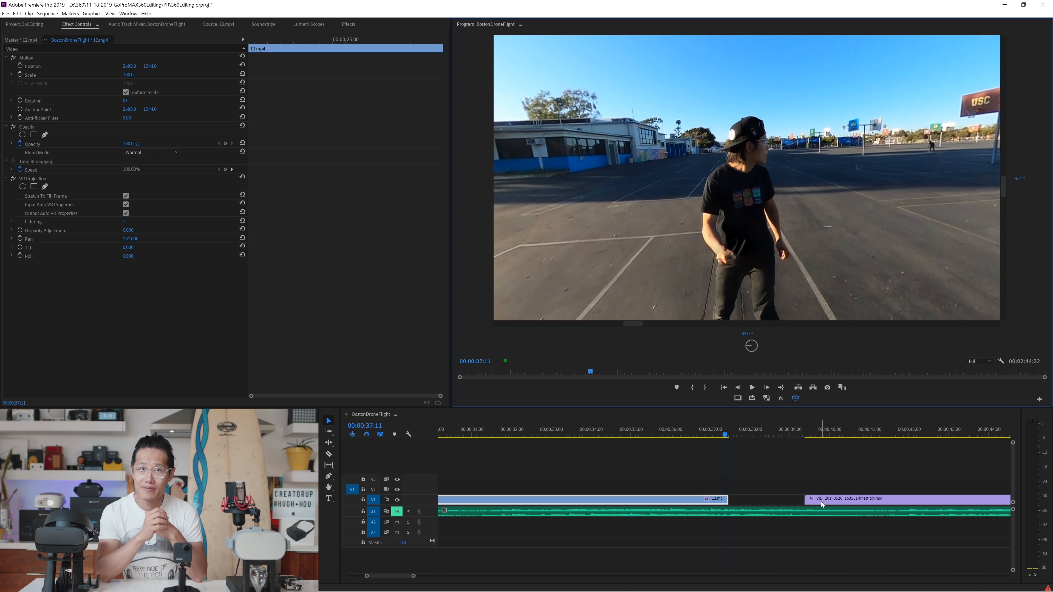
pyautogui.moveTo(823, 504); pyautogui.dragTo(754, 490)
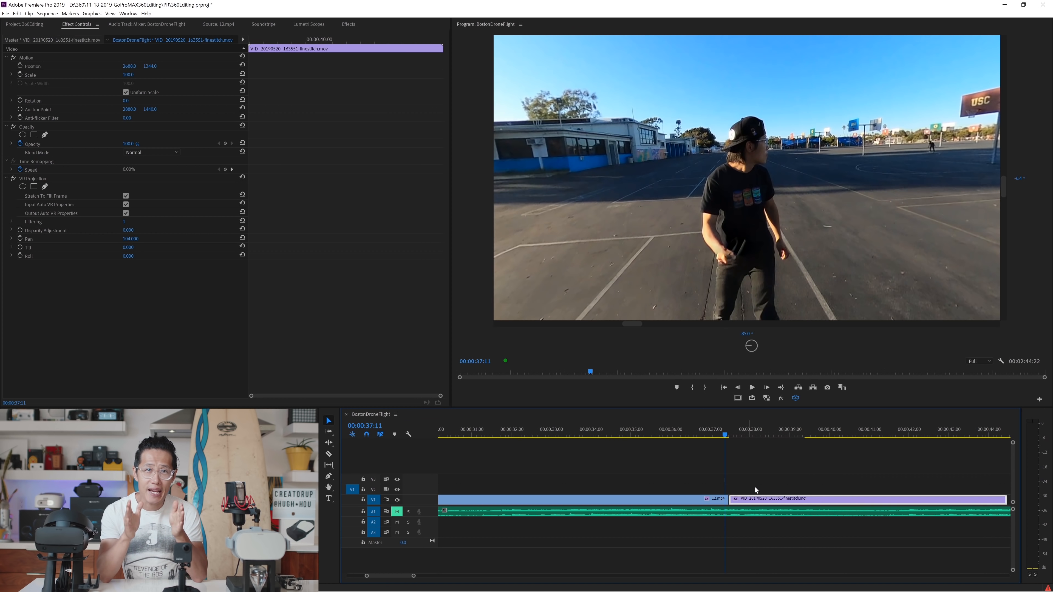
# Step: Adjust the Pro2 clip's VR Projection Pan so the woman lines up with the skater's position at the cut, and play the result
pyautogui.moveTo(732, 434)
pyautogui.mouseDown()
pyautogui.moveTo(778, 434)
pyautogui.moveTo(732, 446)
pyautogui.mouseUp()
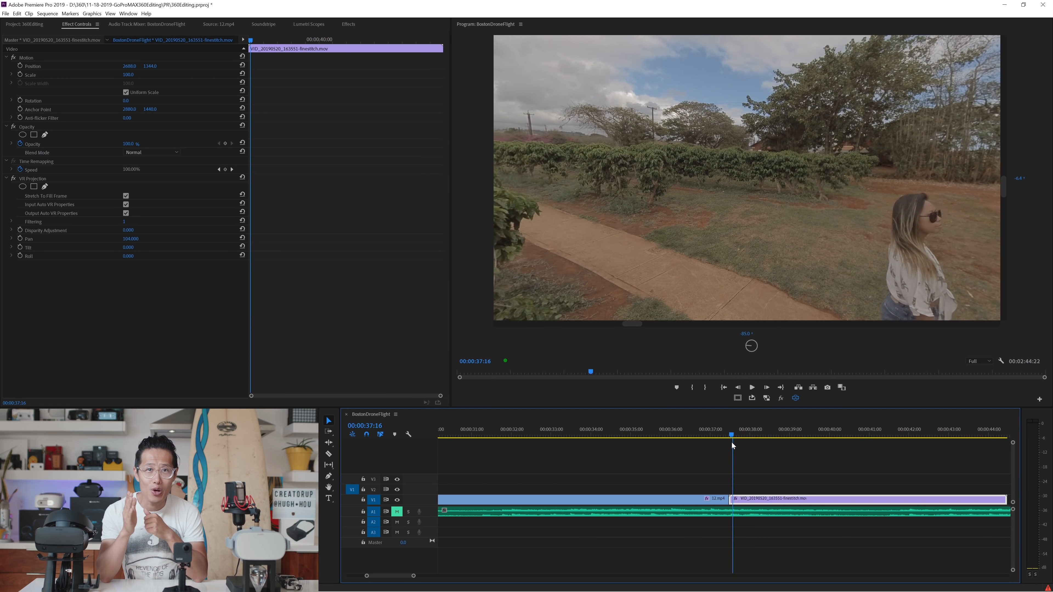
pyautogui.moveTo(132, 242); pyautogui.dragTo(147, 242)
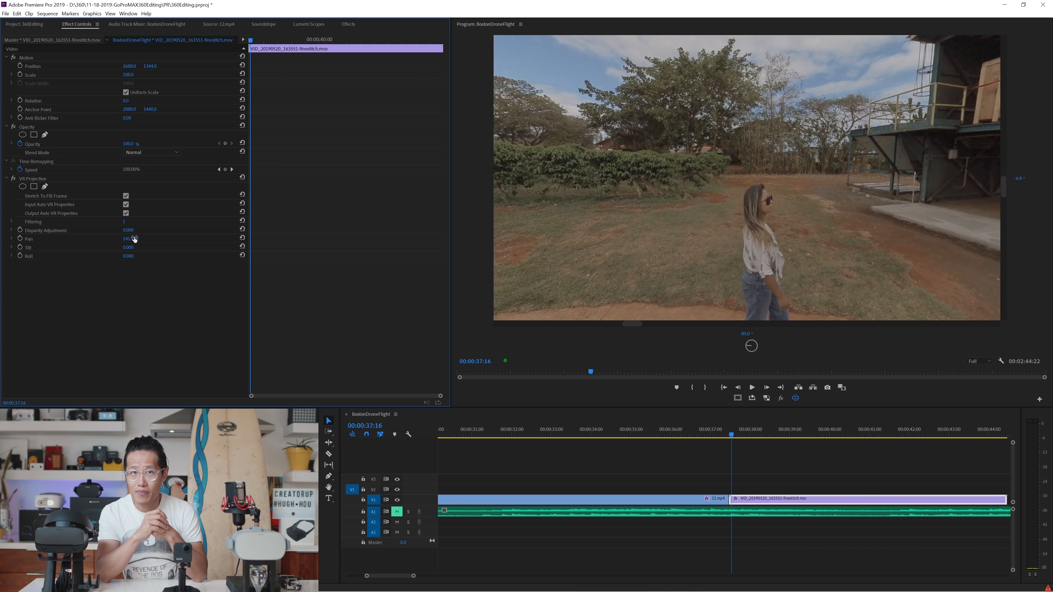
pyautogui.moveTo(135, 239); pyautogui.dragTo(141, 240)
pyautogui.press('space')
pyautogui.moveTo(877, 232); pyautogui.dragTo(759, 236)
# Step: Copy BostonDroneFlight.mp4 to the end of V1 after the Pro2 clip, set its VR Projection Pan to 35, and play the cut
pyautogui.moveTo(466, 499); pyautogui.dragTo(576, 502)
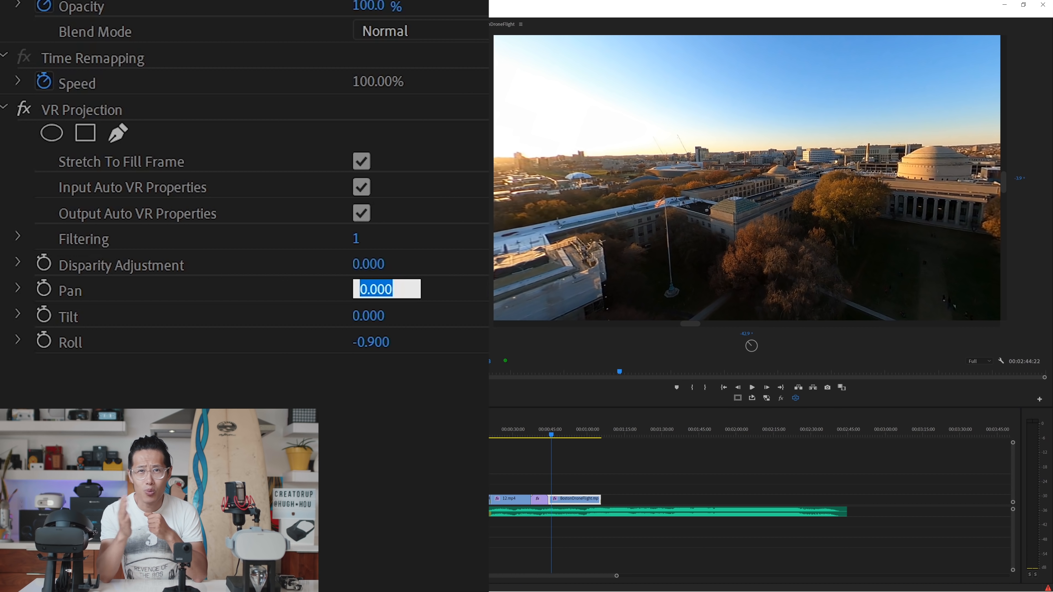
pyautogui.moveTo(400, 304); pyautogui.dragTo(429, 305)
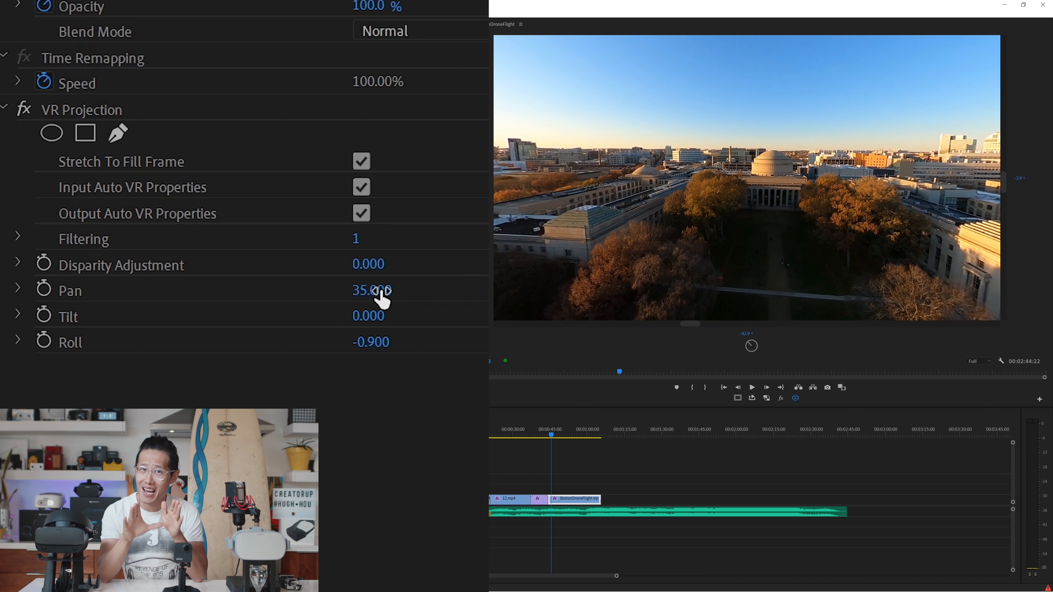
pyautogui.click(540, 434)
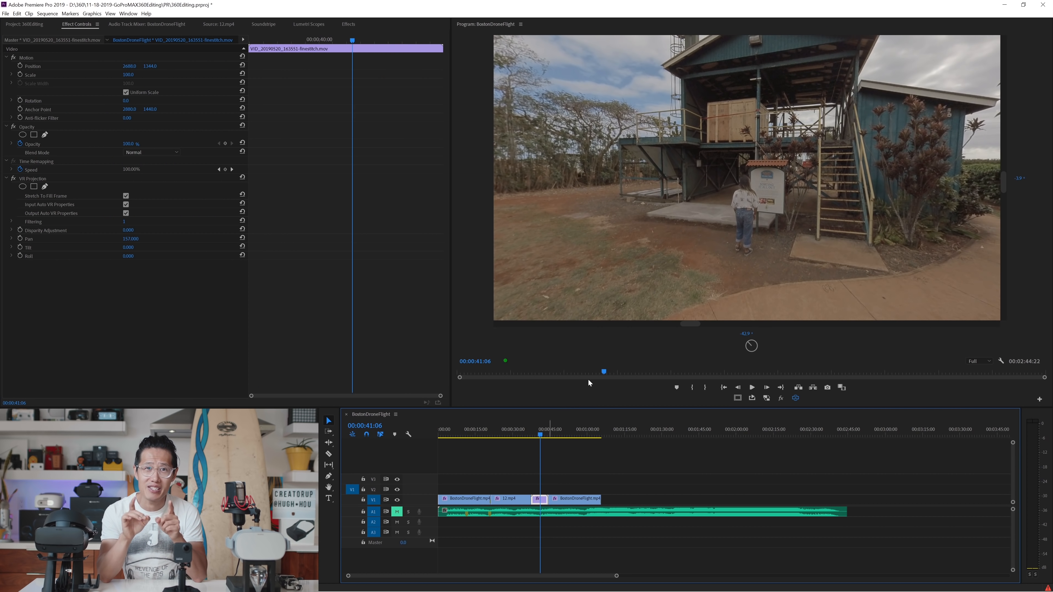
pyautogui.moveTo(799, 251); pyautogui.dragTo(773, 252)
pyautogui.press('space')
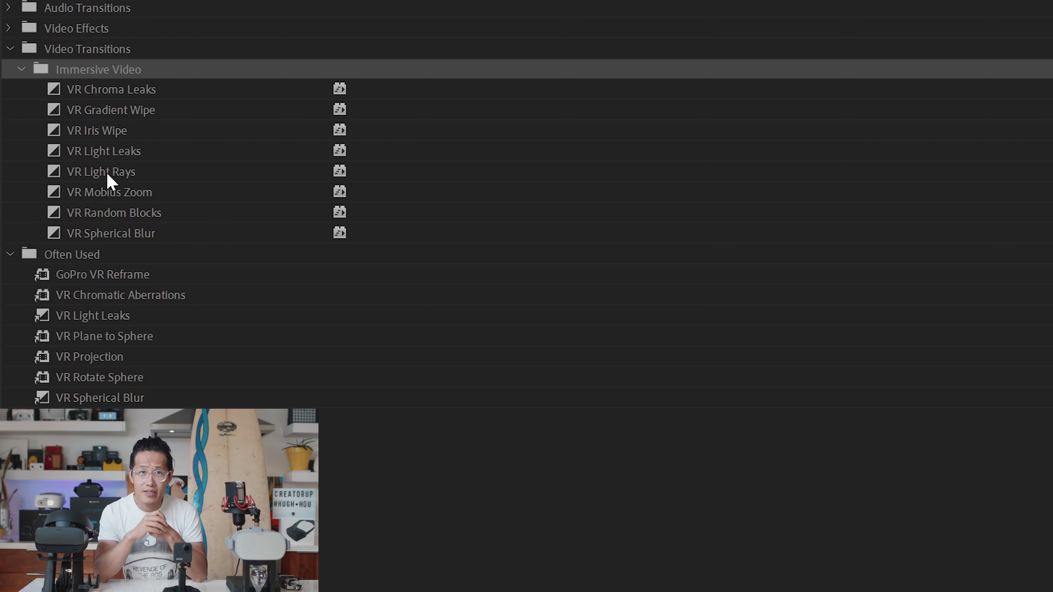
# Step: Try the VR Light Leaks transition at the cut between BostonDroneFlight.mp4 and 12.mp4 and play it
pyautogui.click(97, 172)
pyautogui.click(64, 151)
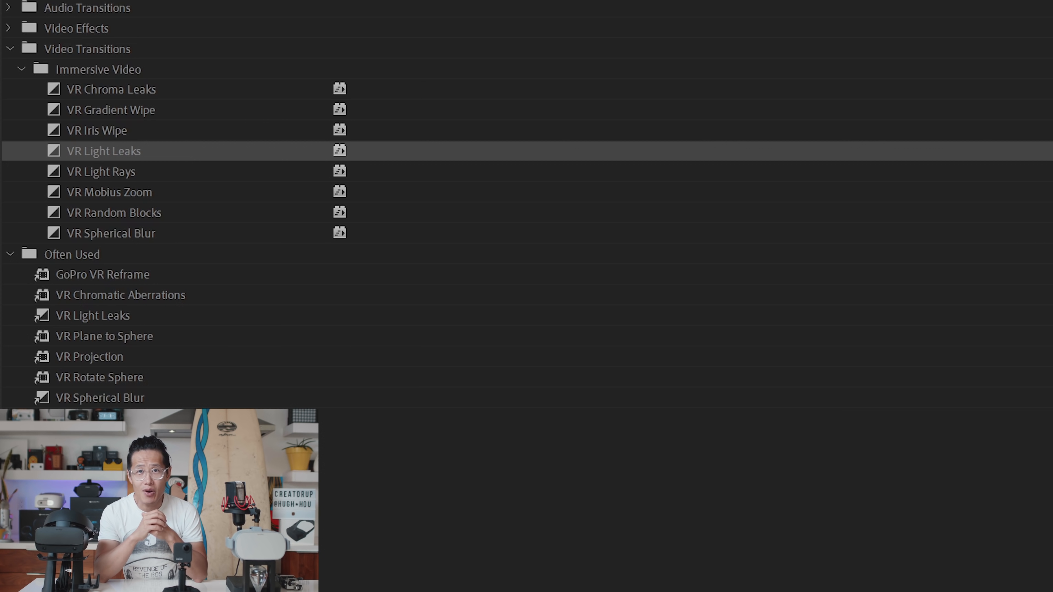
pyautogui.click(92, 320)
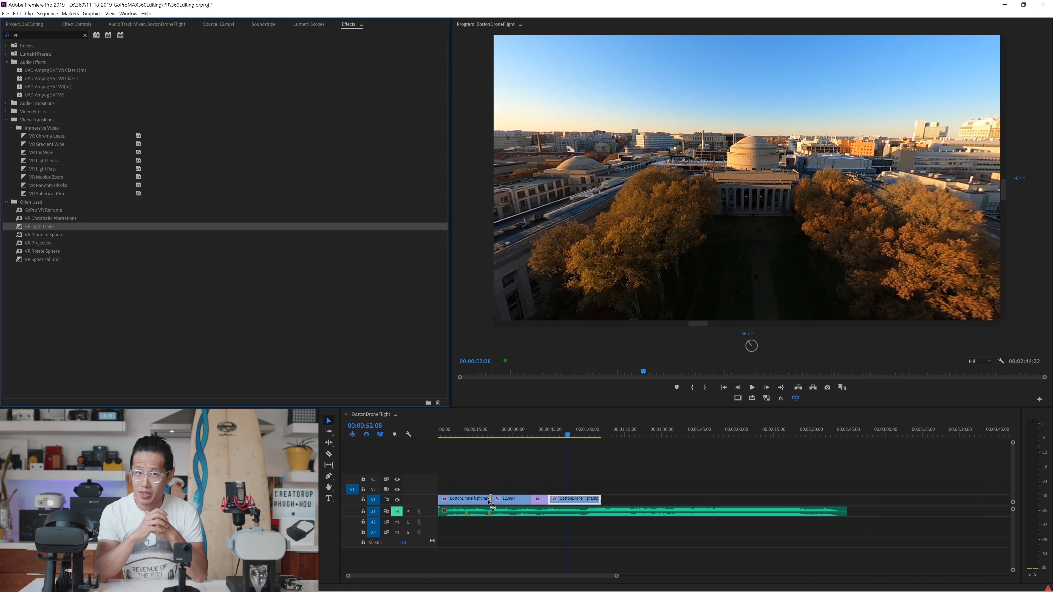
pyautogui.click(485, 435)
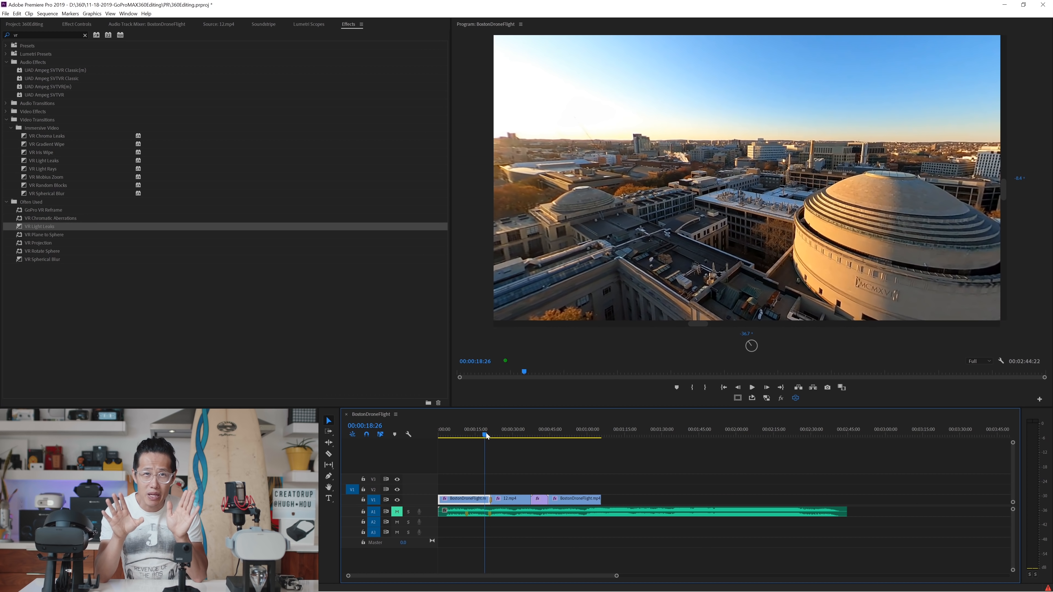
pyautogui.click(487, 435)
pyautogui.doubleClick(778, 263)
pyautogui.press('space')
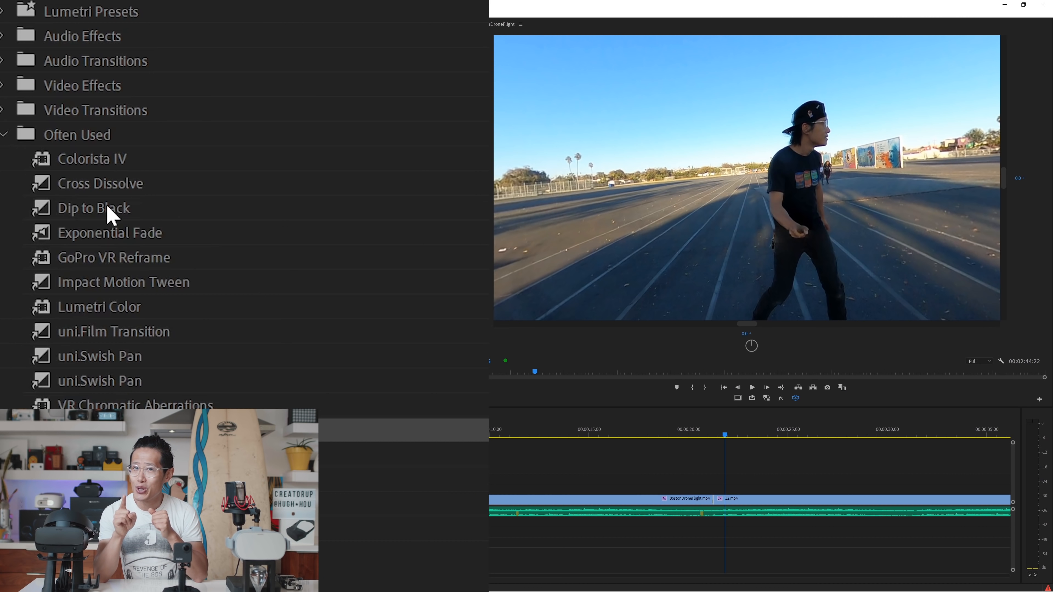
# Step: Add Dip to Black to the end of BostonDroneFlight.mp4 and the start of 12.mp4, leaving a short black gap between them
pyautogui.click(38, 212)
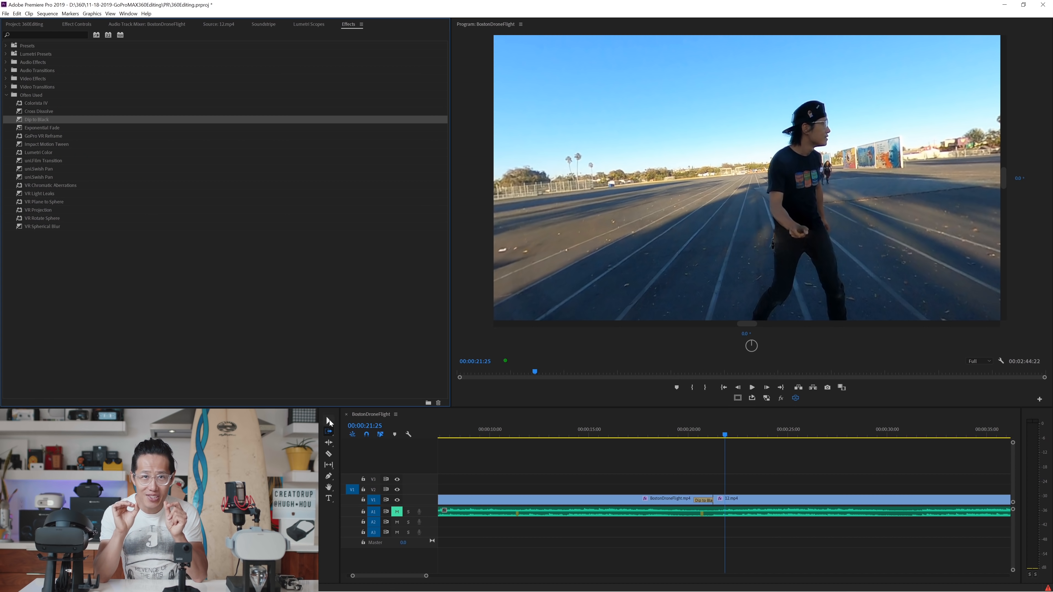
pyautogui.moveTo(723, 503); pyautogui.dragTo(732, 503)
pyautogui.press('v')
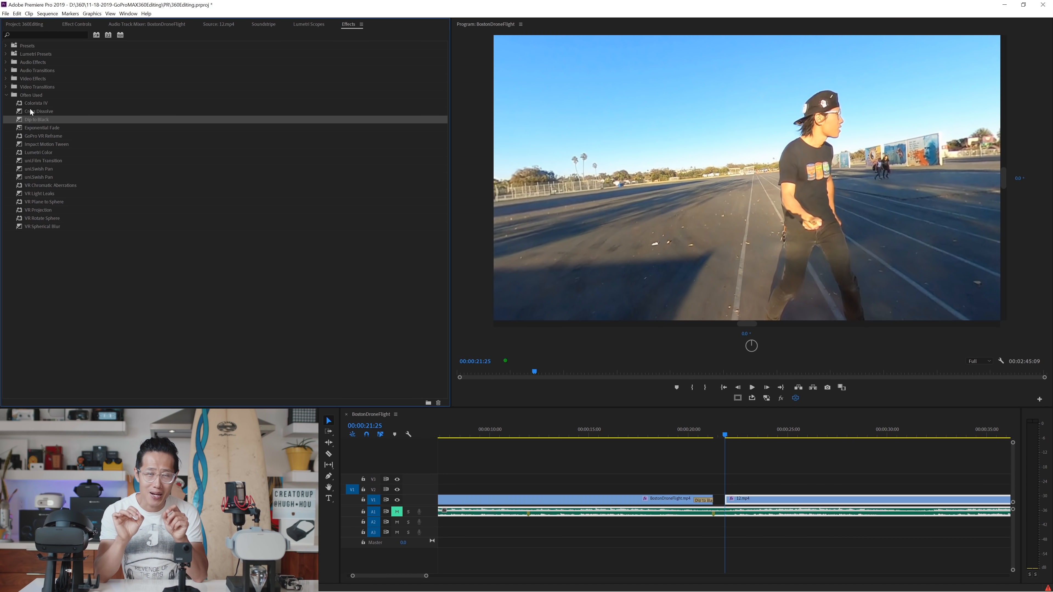
pyautogui.moveTo(733, 501); pyautogui.dragTo(729, 500)
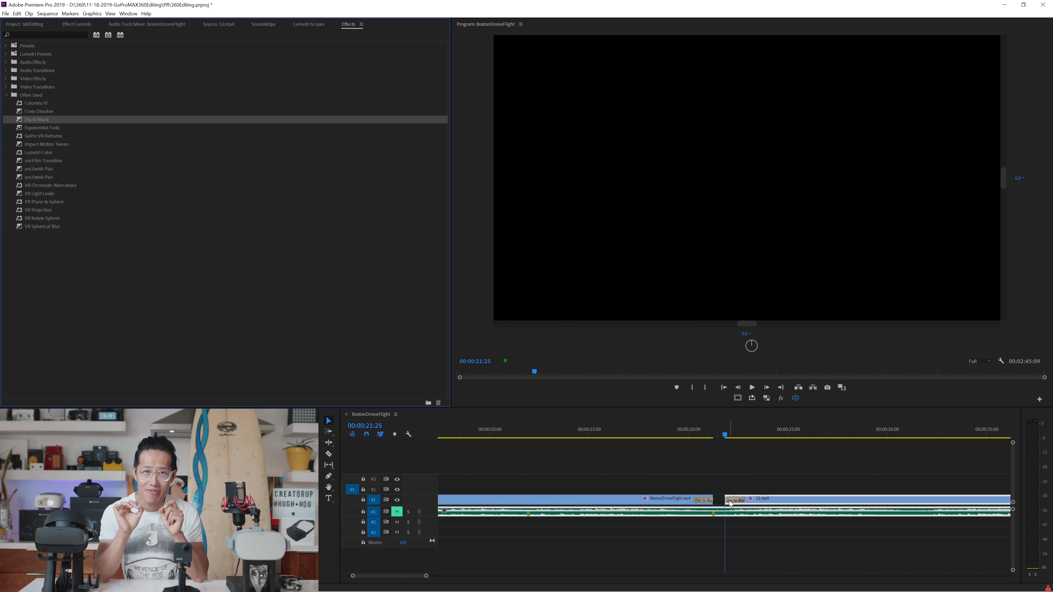
# Step: Play the dip to black and shorten the gap between BostonDroneFlight.mp4 and 12.mp4
pyautogui.click(692, 435)
pyautogui.press('space')
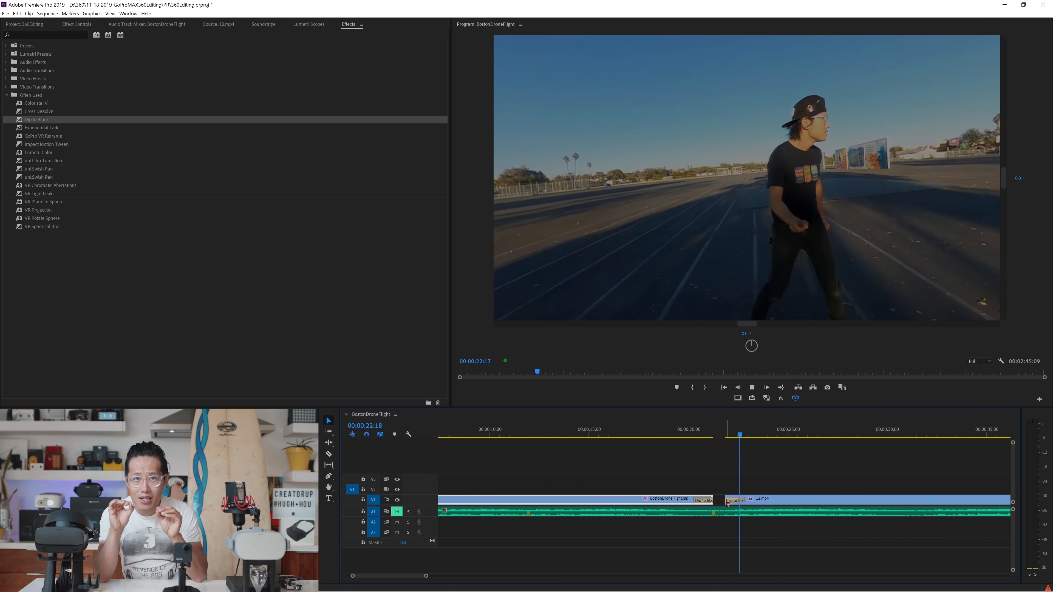
pyautogui.click(688, 435)
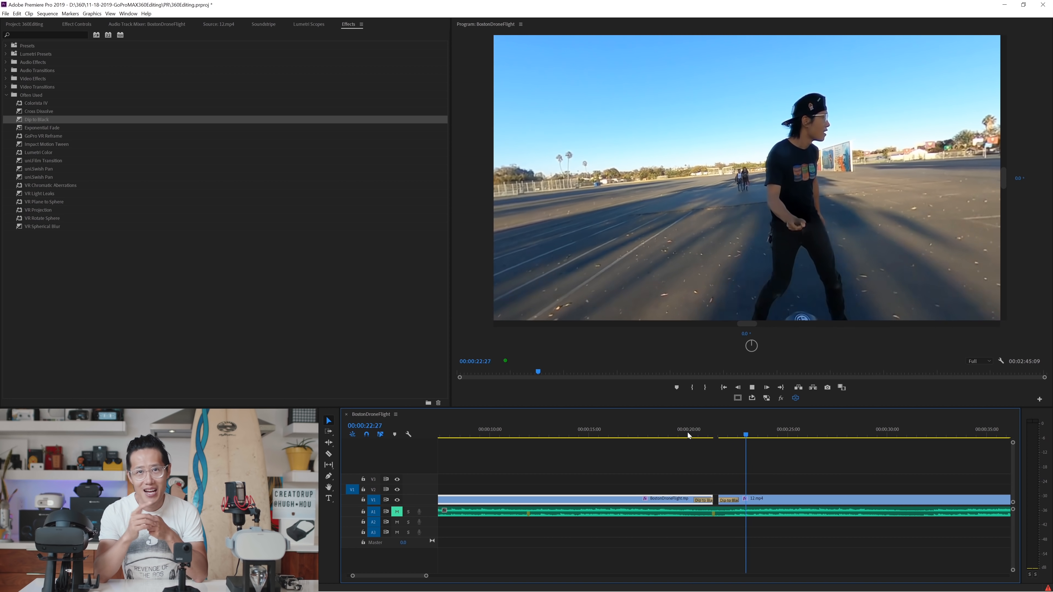
pyautogui.press('space')
# Step: Shorten the Dip to Black transitions on both sides of the gap and play the result
pyautogui.click(734, 501)
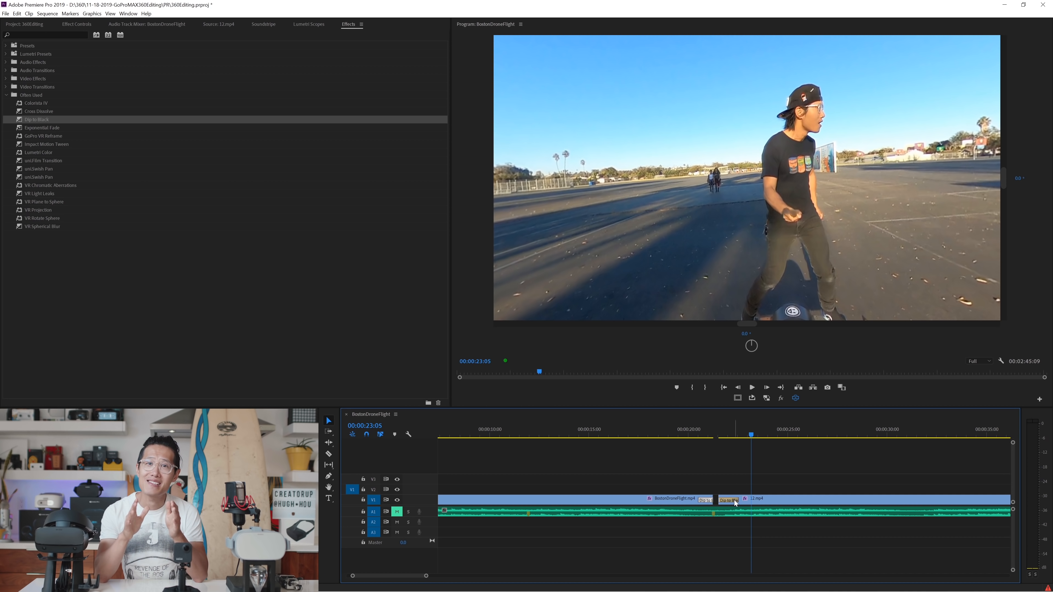
pyautogui.moveTo(728, 500); pyautogui.dragTo(730, 500)
pyautogui.click(696, 434)
pyautogui.press('space')
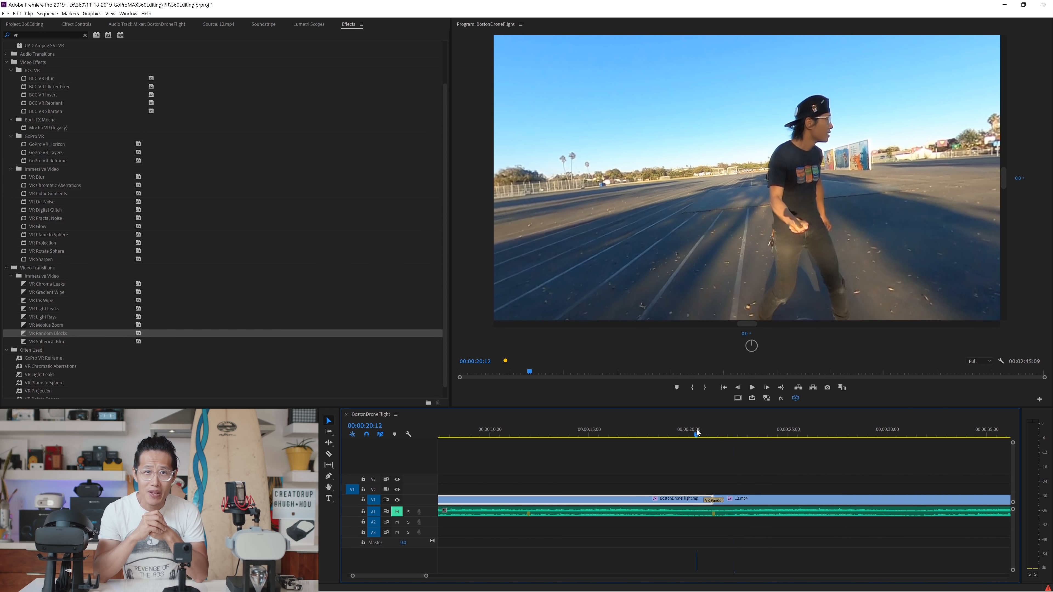
pyautogui.press('space')
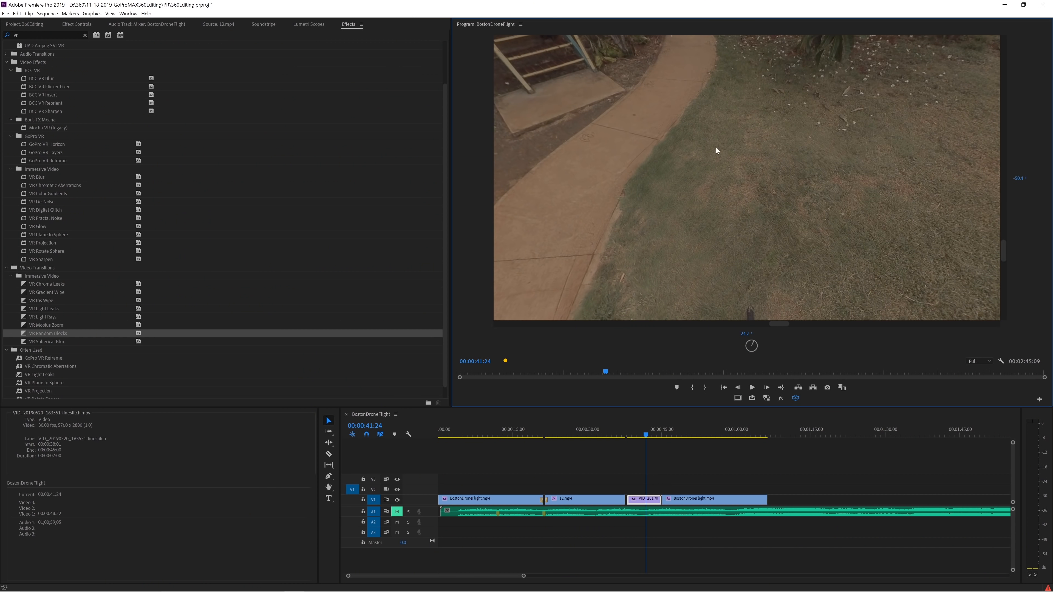
pyautogui.moveTo(717, 153); pyautogui.dragTo(743, 130)
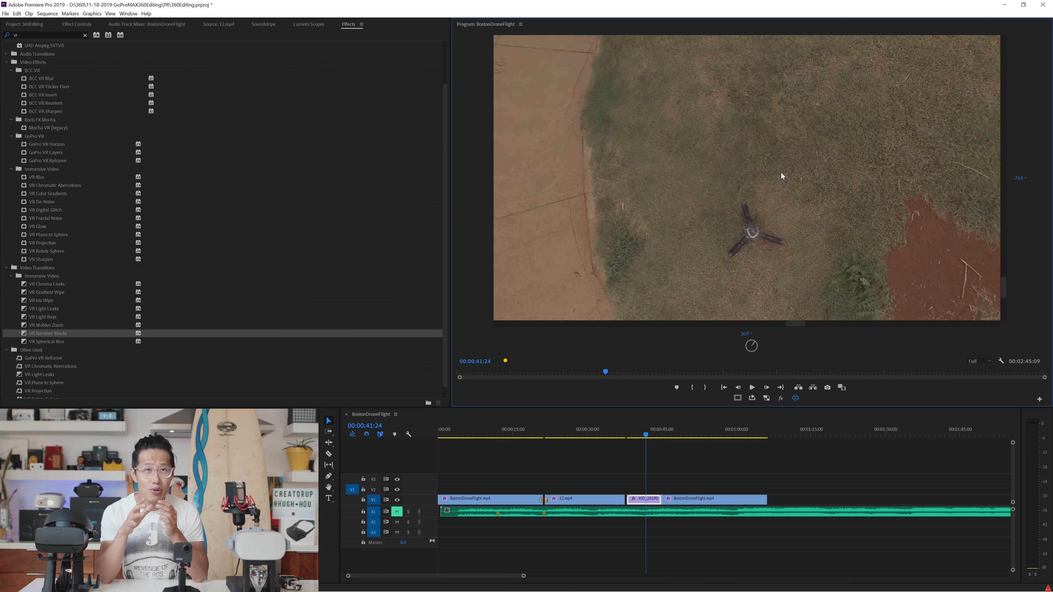
pyautogui.moveTo(781, 176)
pyautogui.mouseDown()
pyautogui.moveTo(790, 134)
pyautogui.moveTo(753, 165)
pyautogui.moveTo(793, 163)
pyautogui.mouseUp()
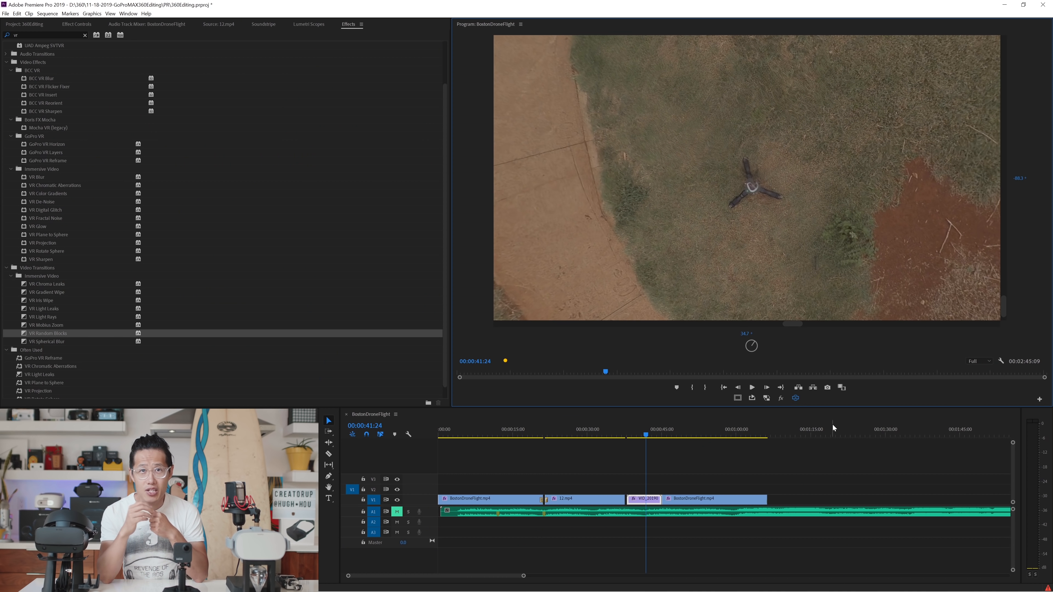
# Step: Export the Pro2 clip's frame at 00:00:41:24 as a PNG still that is imported into the project
pyautogui.click(826, 388)
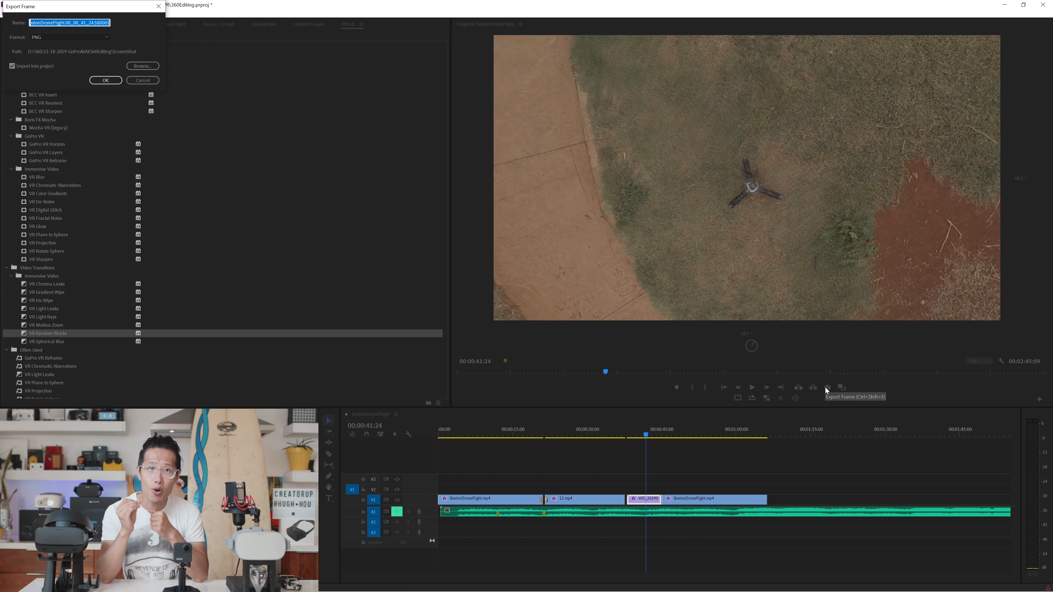
pyautogui.moveTo(48, 3); pyautogui.dragTo(278, 154)
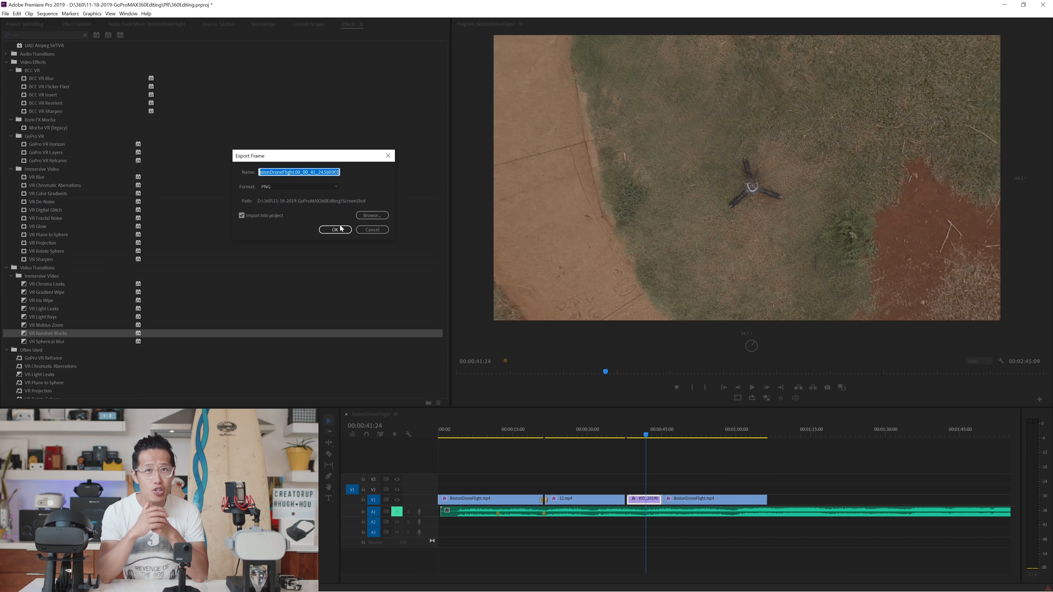
pyautogui.click(335, 230)
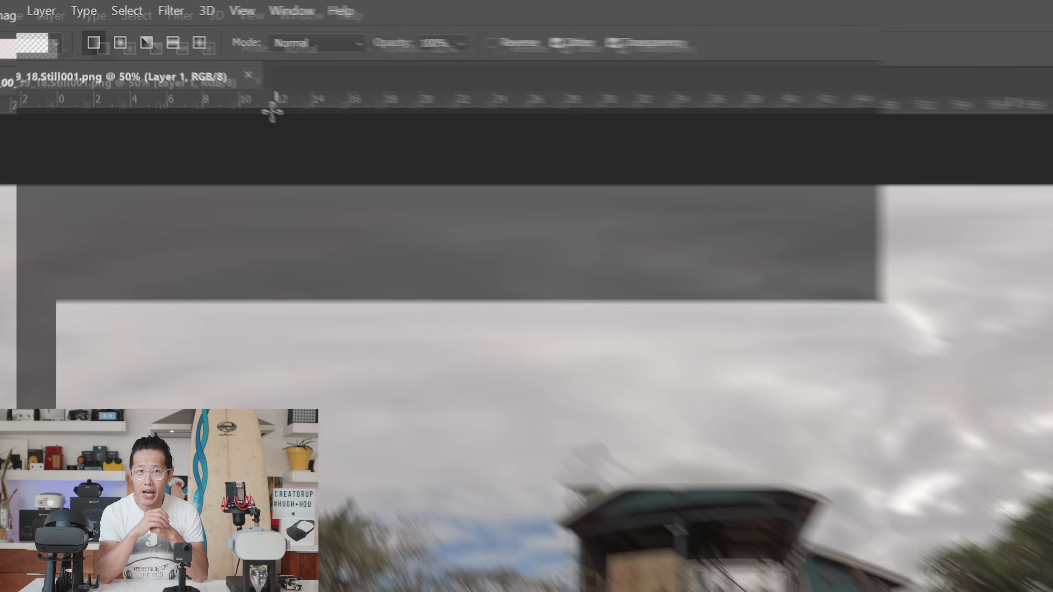
# Step: In Photoshop, convert the exported still's Layer 1 into a spherical panorama layer and turn the view down to the tripod
pyautogui.click(117, 12)
pyautogui.moveTo(272, 109)
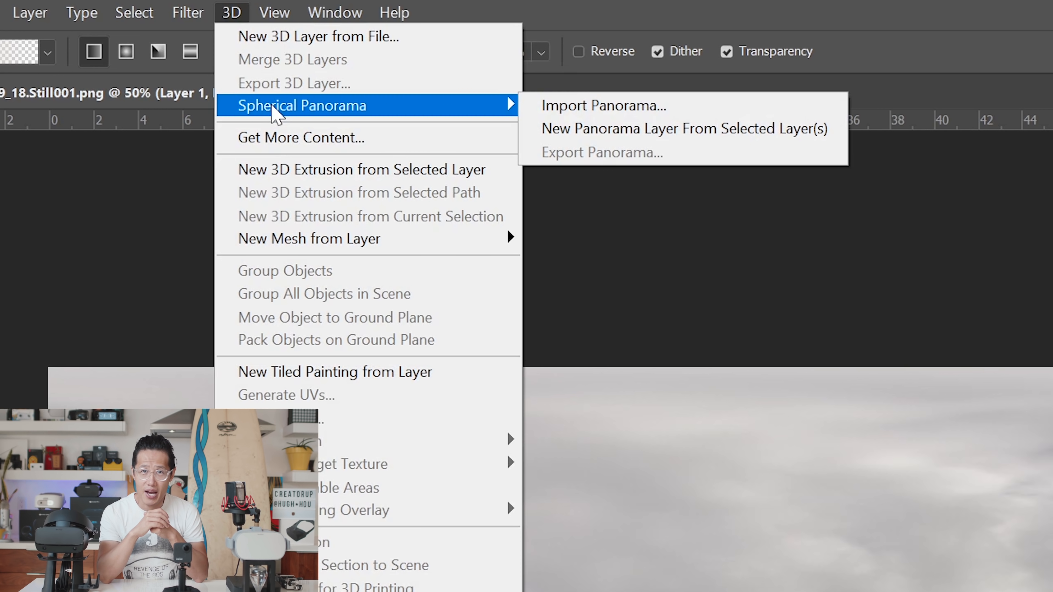
pyautogui.click(571, 133)
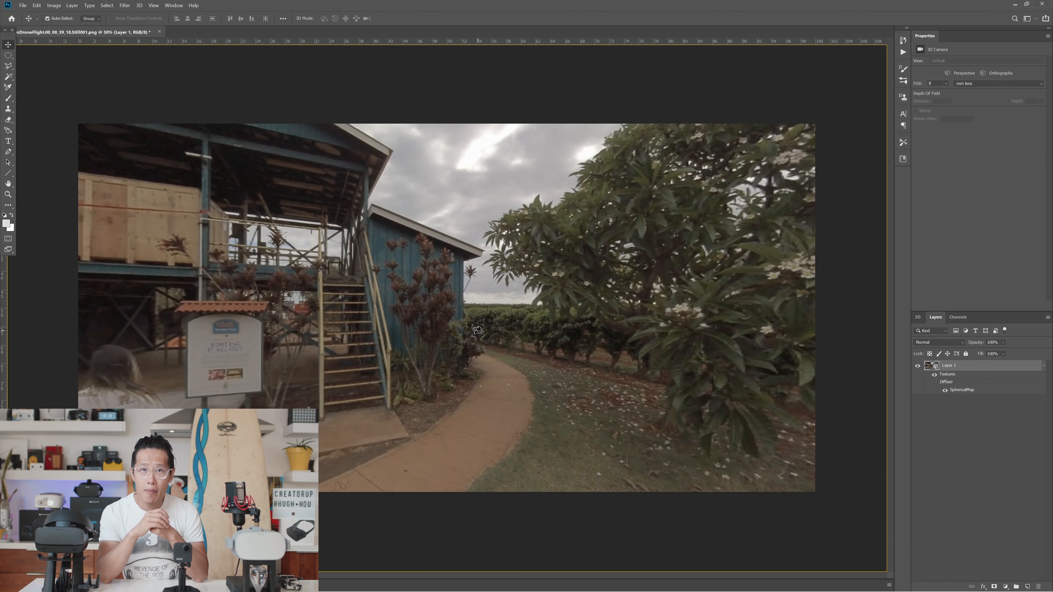
pyautogui.moveTo(428, 340); pyautogui.dragTo(432, 419)
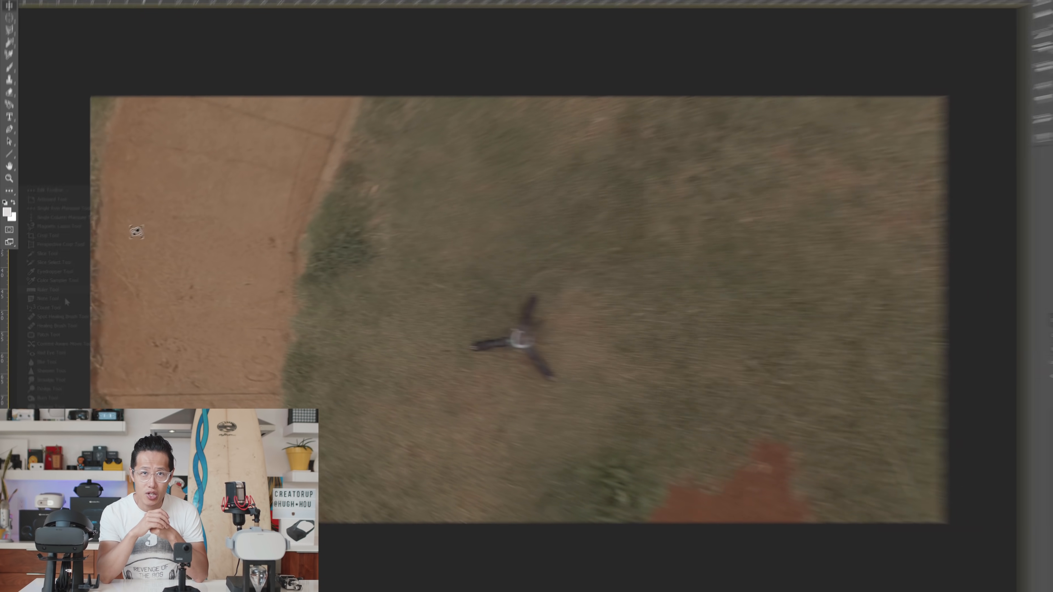
# Step: Paint over the tripod's legs and center with the Spot Healing Brush to remove it from the grass
pyautogui.click(8, 205)
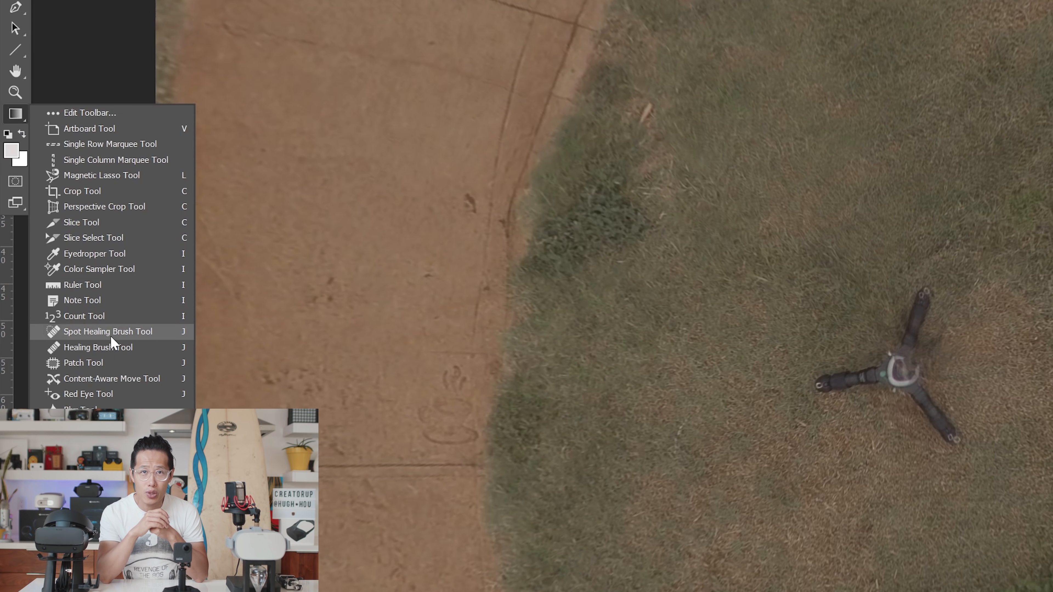
pyautogui.click(47, 316)
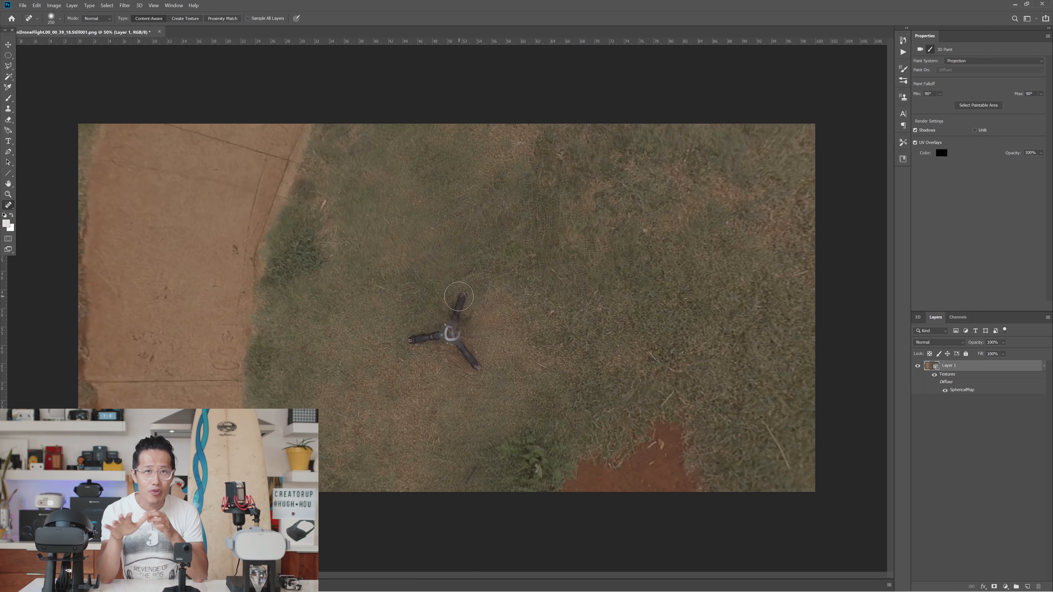
pyautogui.moveTo(920, 294); pyautogui.dragTo(889, 375)
pyautogui.moveTo(820, 379); pyautogui.dragTo(896, 373)
pyautogui.moveTo(895, 365); pyautogui.dragTo(903, 374)
pyautogui.moveTo(448, 334); pyautogui.dragTo(485, 373)
pyautogui.moveTo(467, 311)
pyautogui.mouseDown()
pyautogui.moveTo(431, 343)
pyautogui.moveTo(453, 344)
pyautogui.mouseUp()
pyautogui.moveTo(457, 341); pyautogui.dragTo(468, 355)
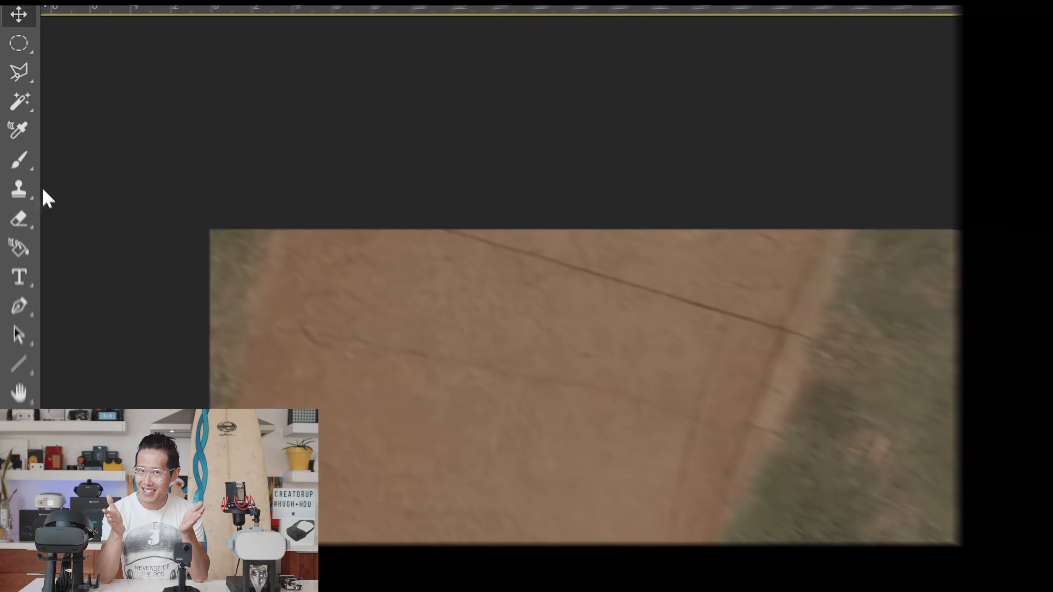
# Step: Clean up the healed grass where the tripod stood using the Clone Stamp with an enlarged brush
pyautogui.rightClick(8, 109)
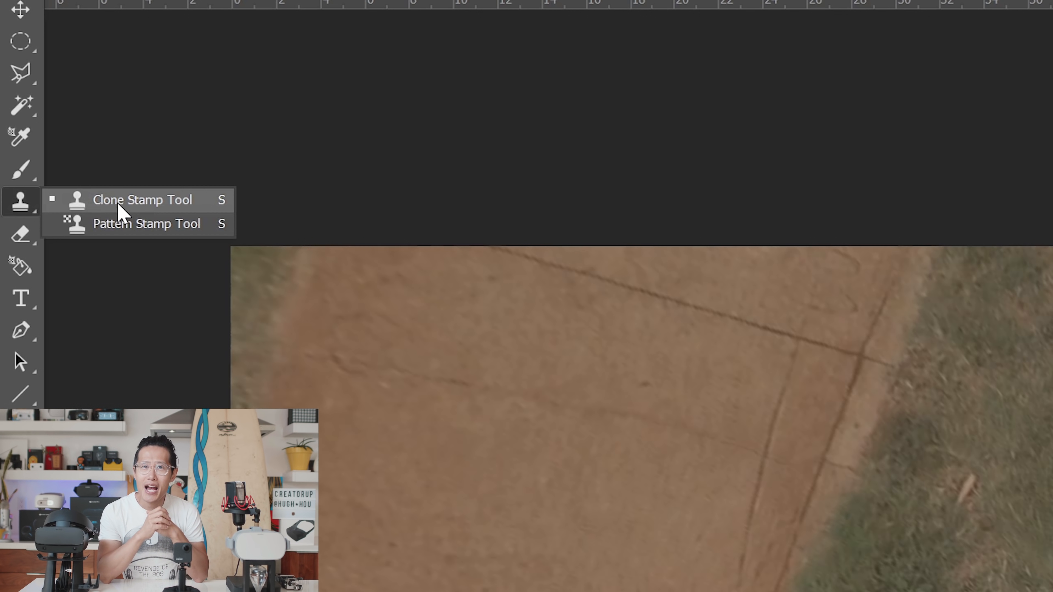
pyautogui.click(38, 110)
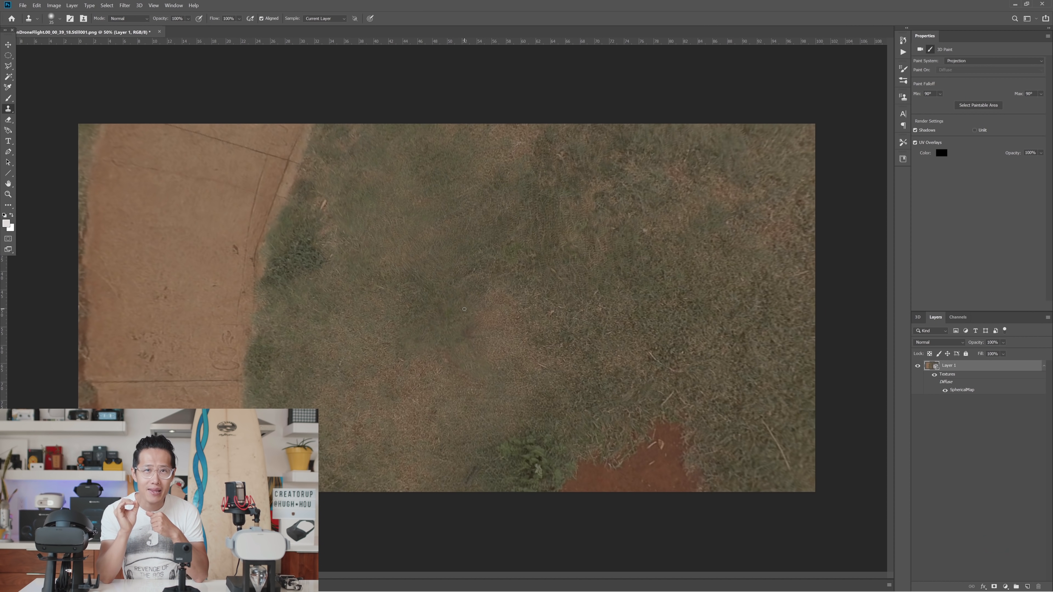
pyautogui.press(']')
pyautogui.press(']')
pyautogui.press(']')
pyautogui.press(']')
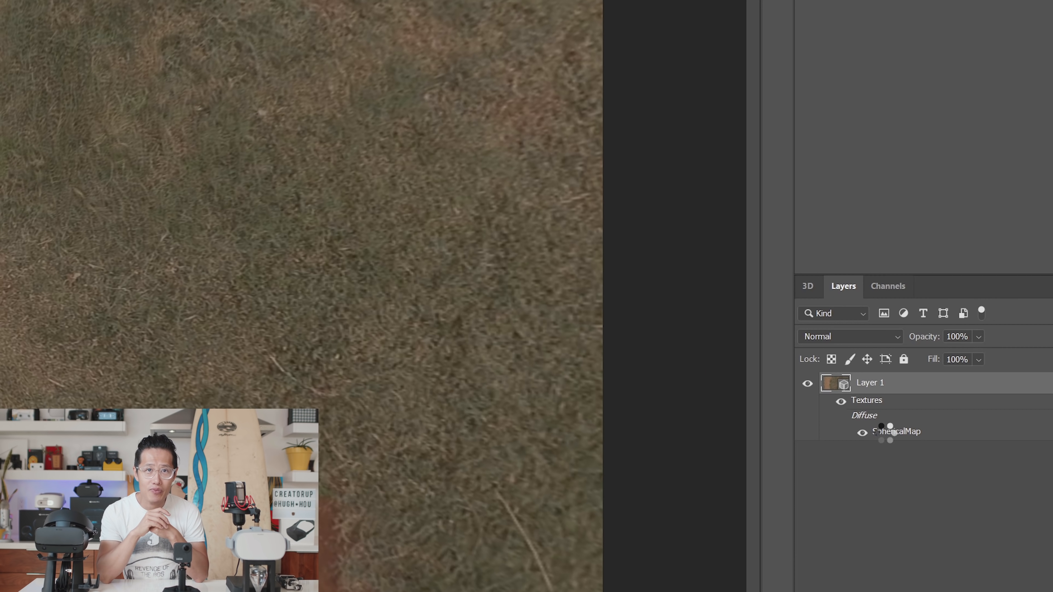
# Step: Open the panorama layer's SphericalMap texture as a flat equirectangular image
pyautogui.doubleClick(956, 391)
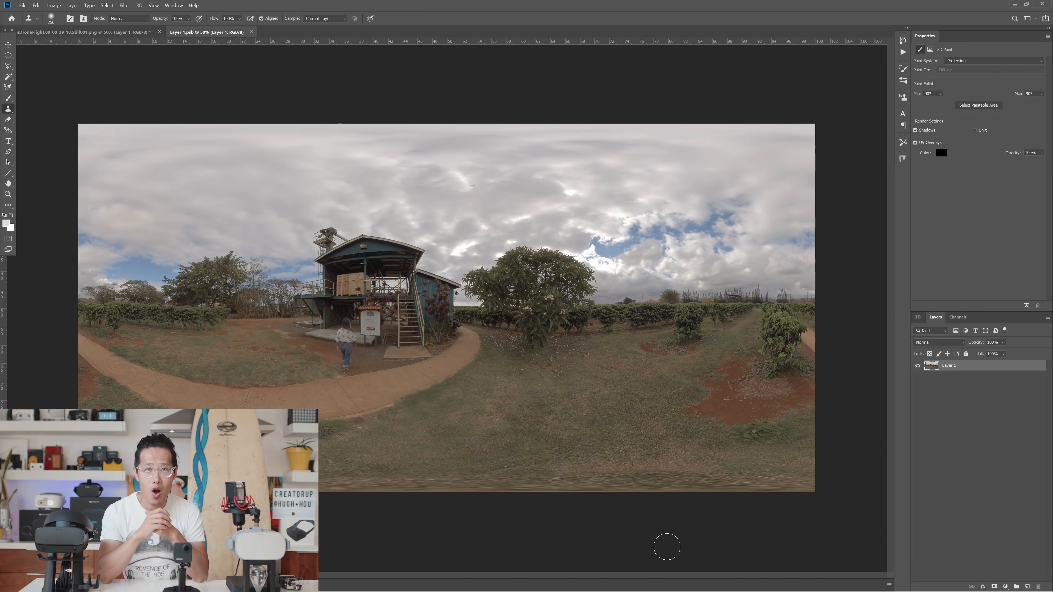
# Step: Add a layer mask to Layer 1 and fade it at a horizontal guide with a black-to-white gradient, keeping only the ground strip
pyautogui.press('v')
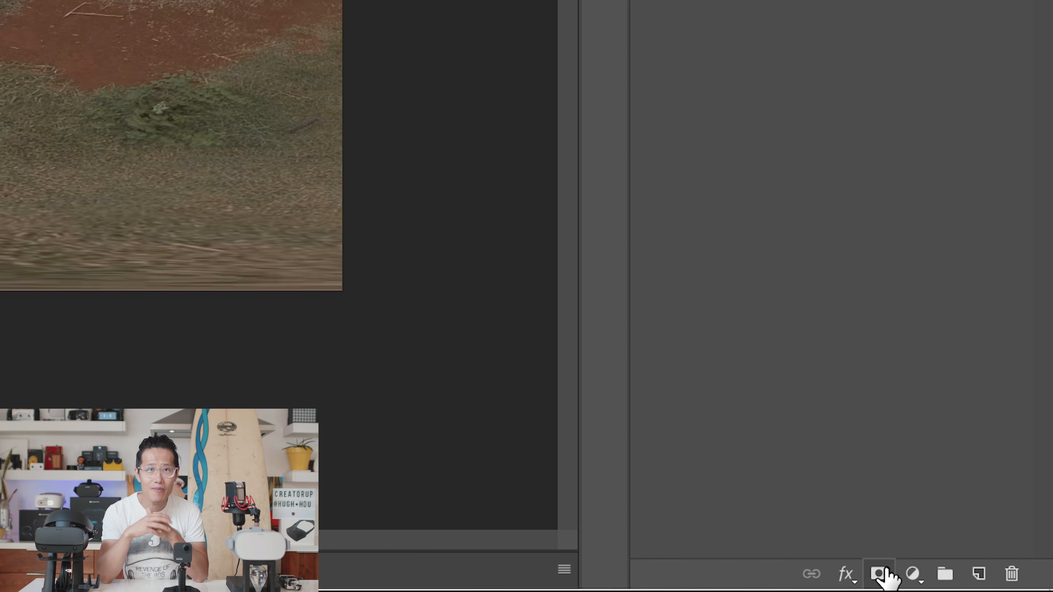
pyautogui.click(884, 572)
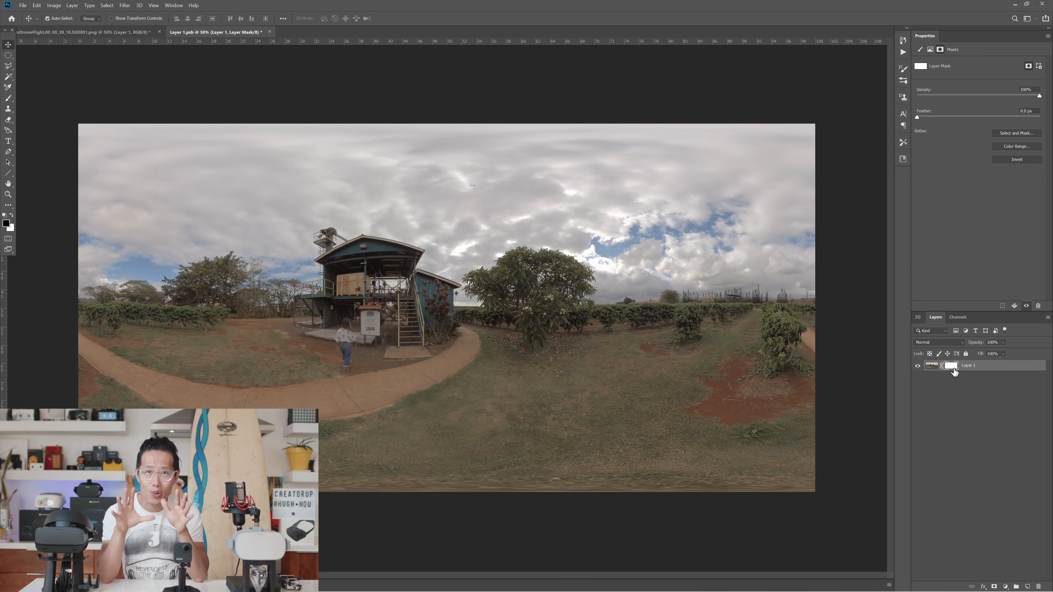
pyautogui.press('g')
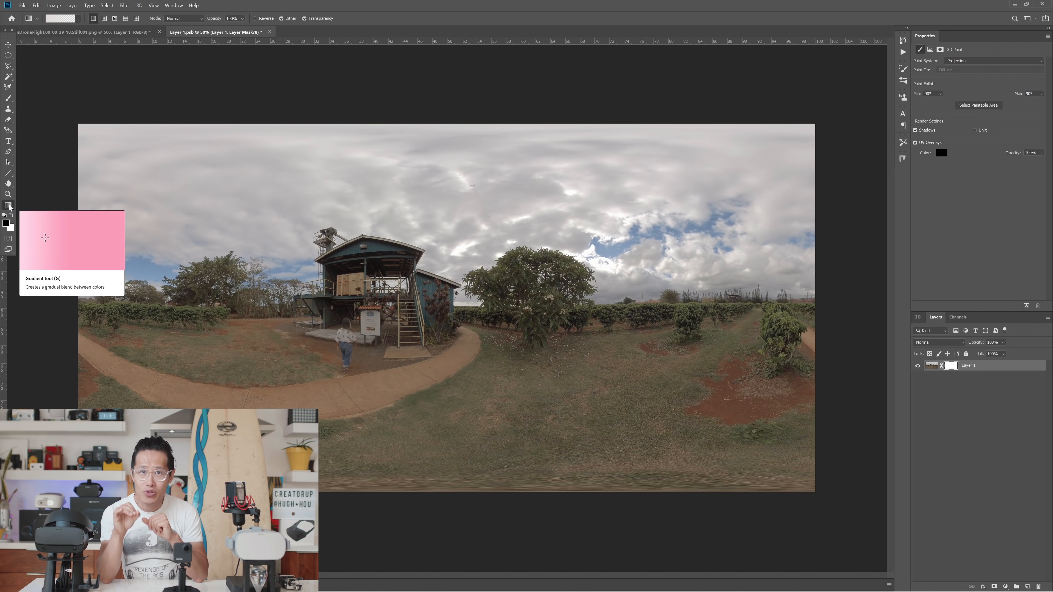
pyautogui.moveTo(417, 46); pyautogui.dragTo(419, 466)
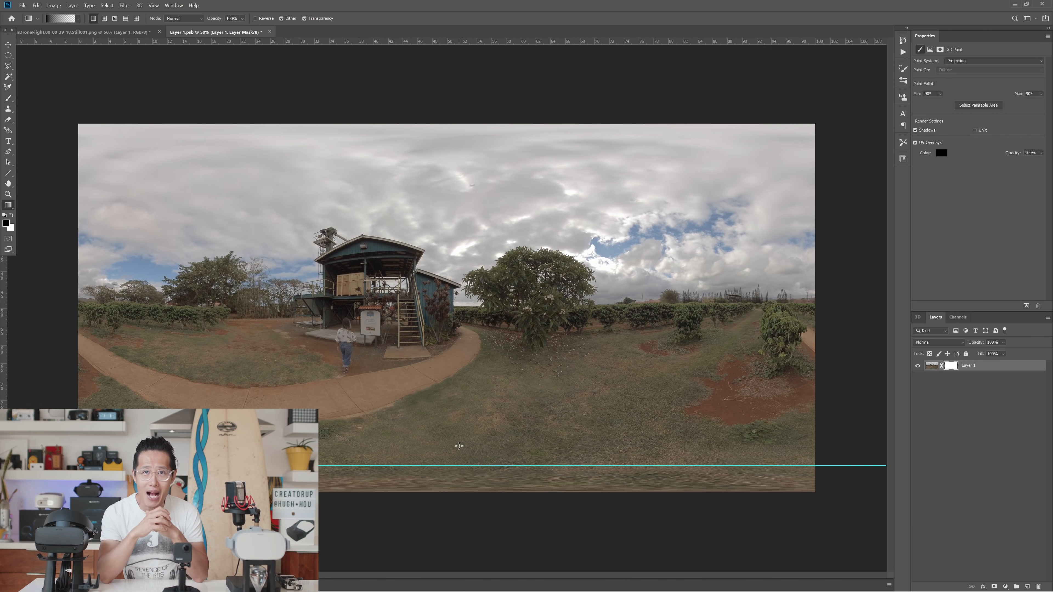
pyautogui.moveTo(457, 466); pyautogui.dragTo(457, 466)
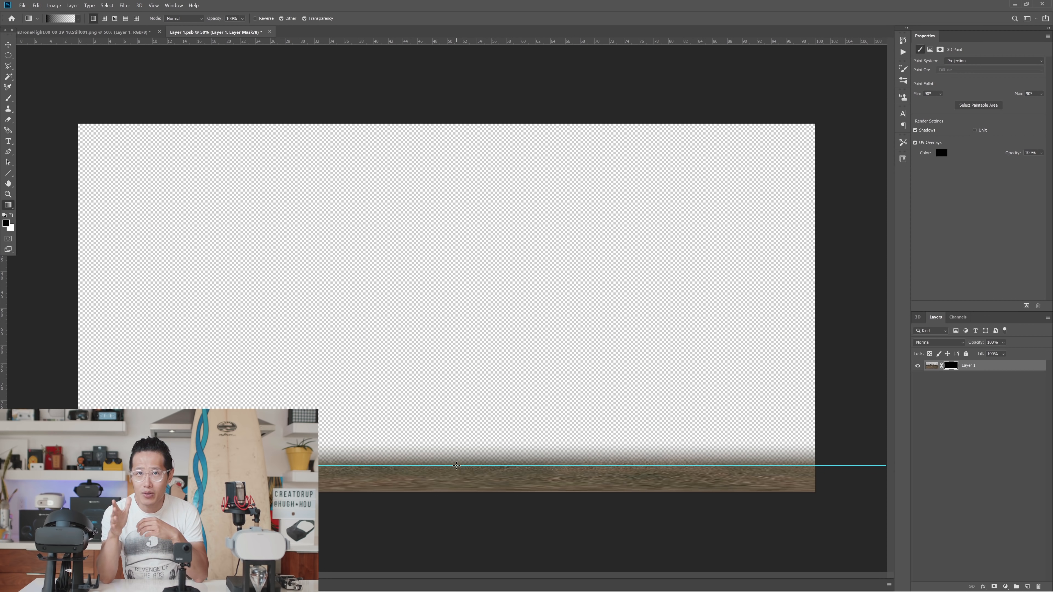
# Step: Quick-export the masked ground patch as a PNG with transparency
pyautogui.click(23, 5)
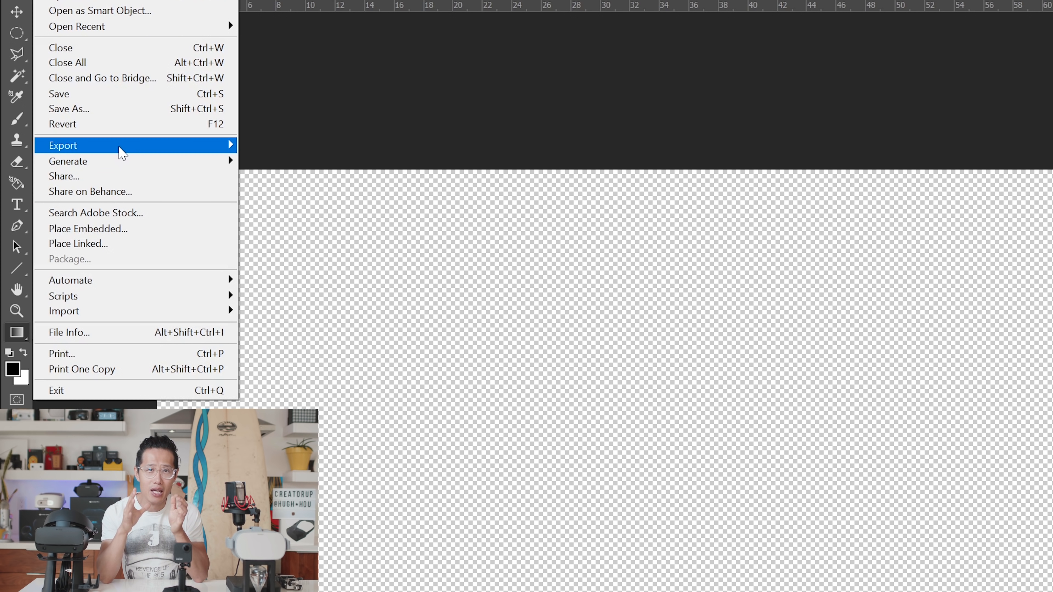
pyautogui.moveTo(122, 150)
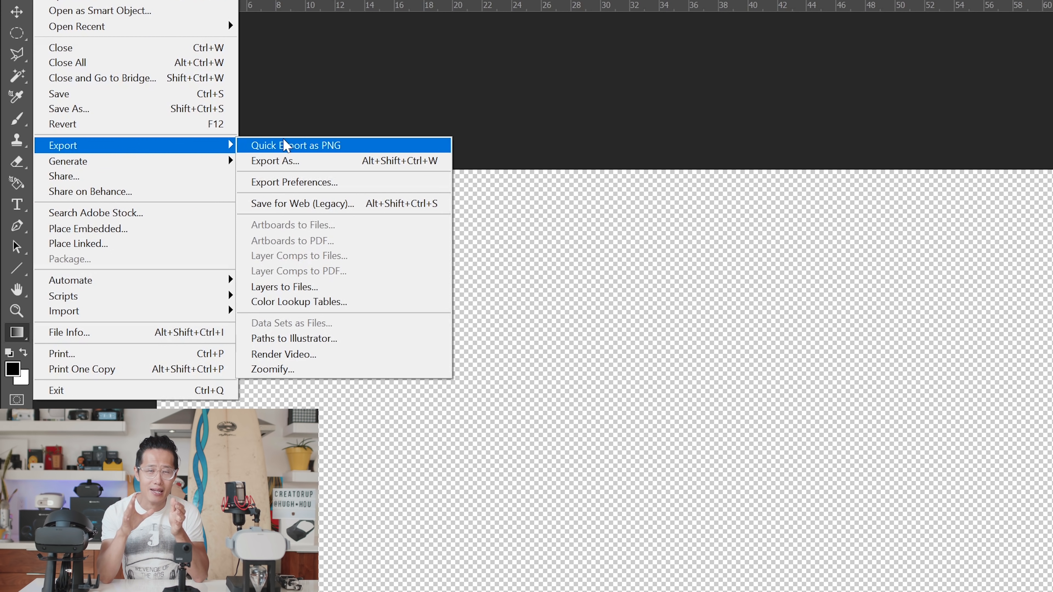
pyautogui.click(281, 145)
# Step: In Premiere Pro, place patch.png on V2 above the tripod shot, extend it to that clip's end and check the covered ground
pyautogui.scroll(-10, 184, 152)
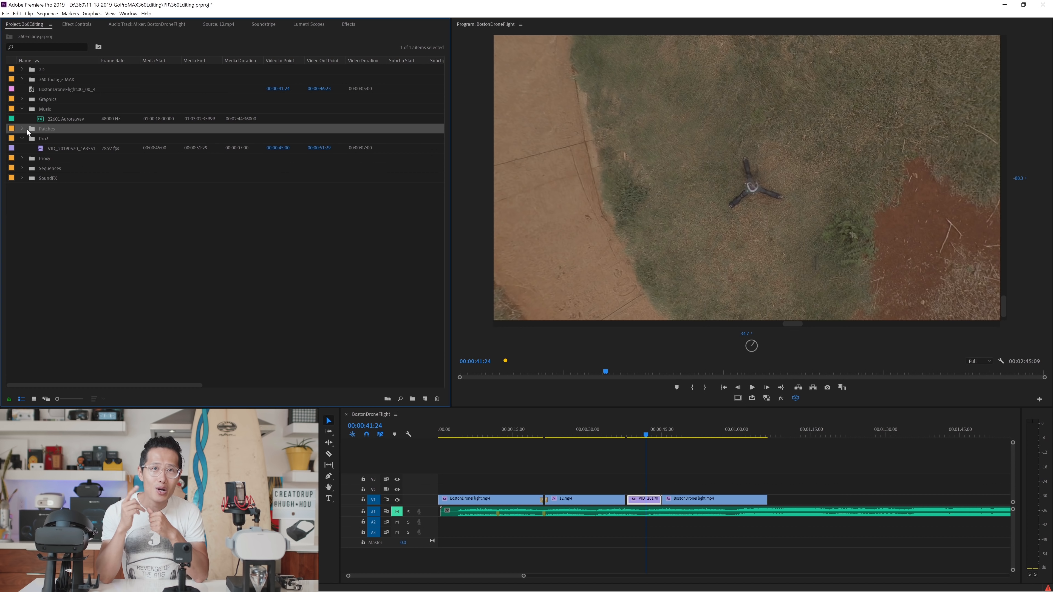
pyautogui.click(56, 149)
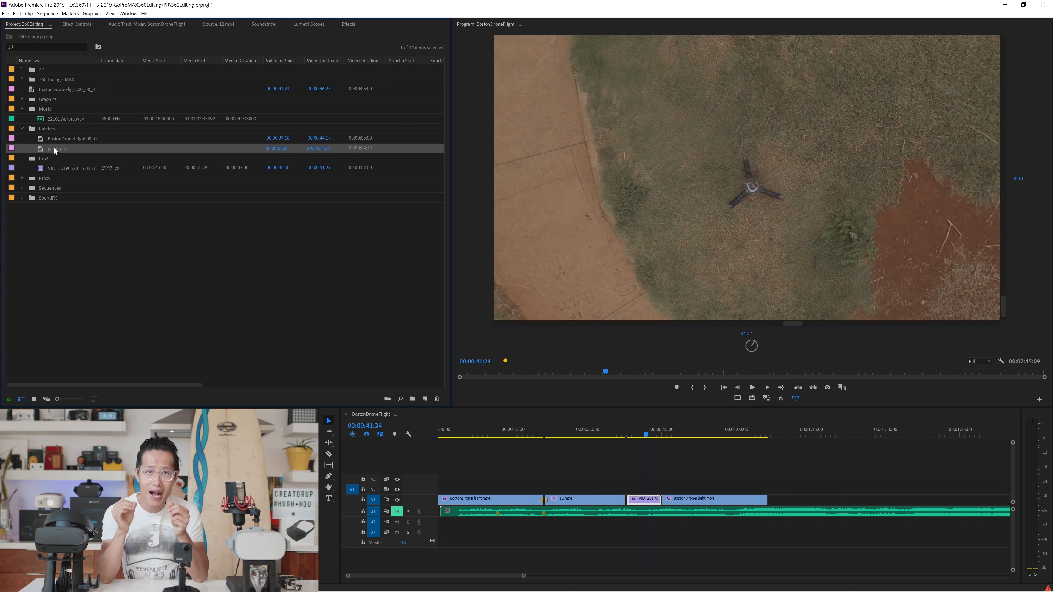
pyautogui.moveTo(635, 431); pyautogui.dragTo(637, 489)
pyautogui.click(633, 428)
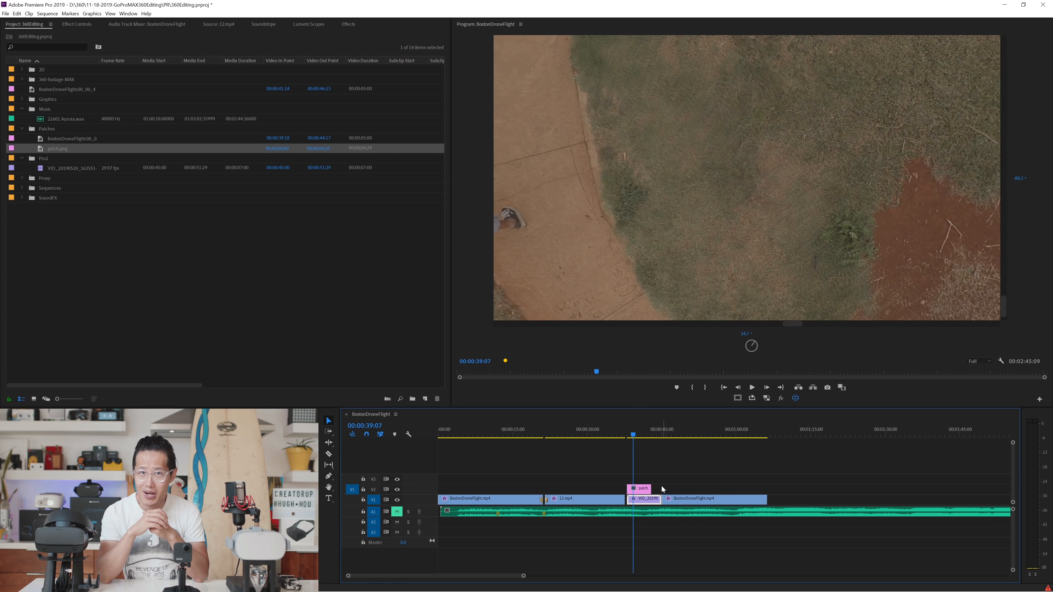
pyautogui.click(647, 490)
pyautogui.moveTo(653, 489); pyautogui.dragTo(661, 489)
pyautogui.moveTo(703, 214); pyautogui.dragTo(704, 290)
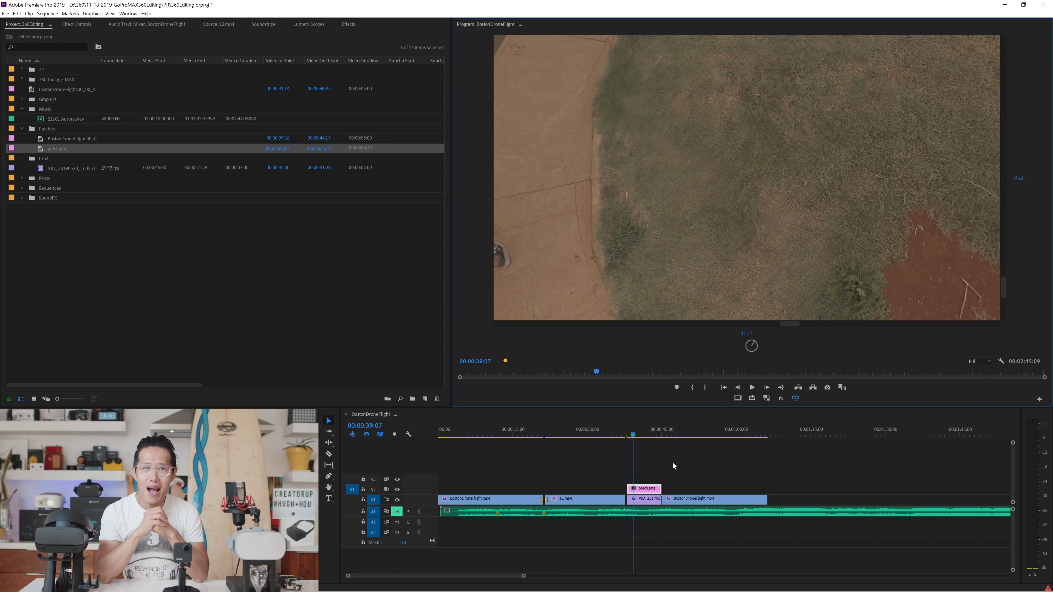
# Step: Nest the patch and the clip beneath it as "walking in the garden" and close the small gap before the nested clip
pyautogui.rightClick(653, 491)
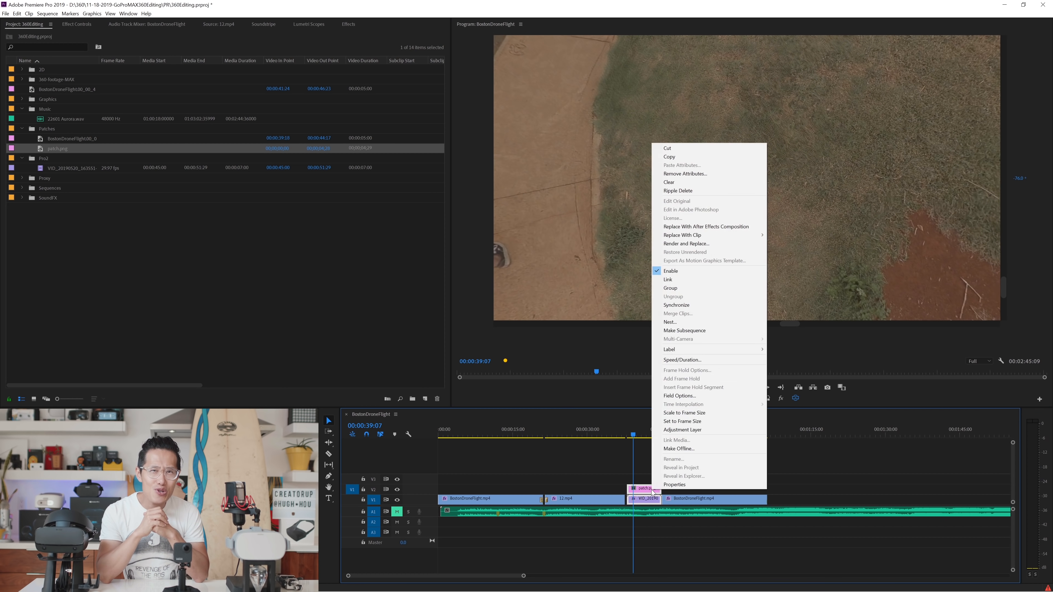
pyautogui.click(676, 322)
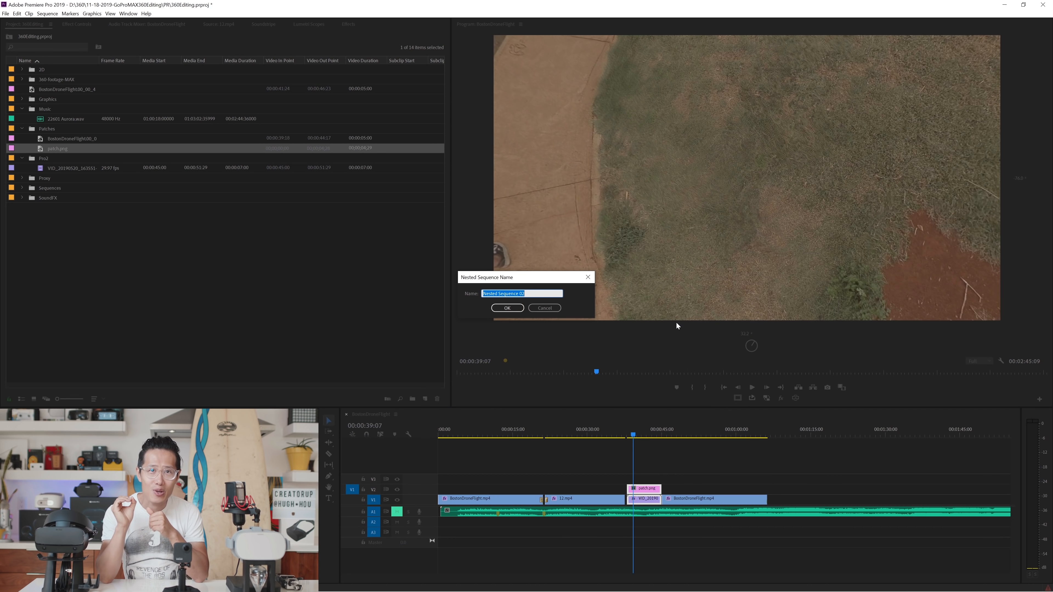
pyautogui.write('walking in t')
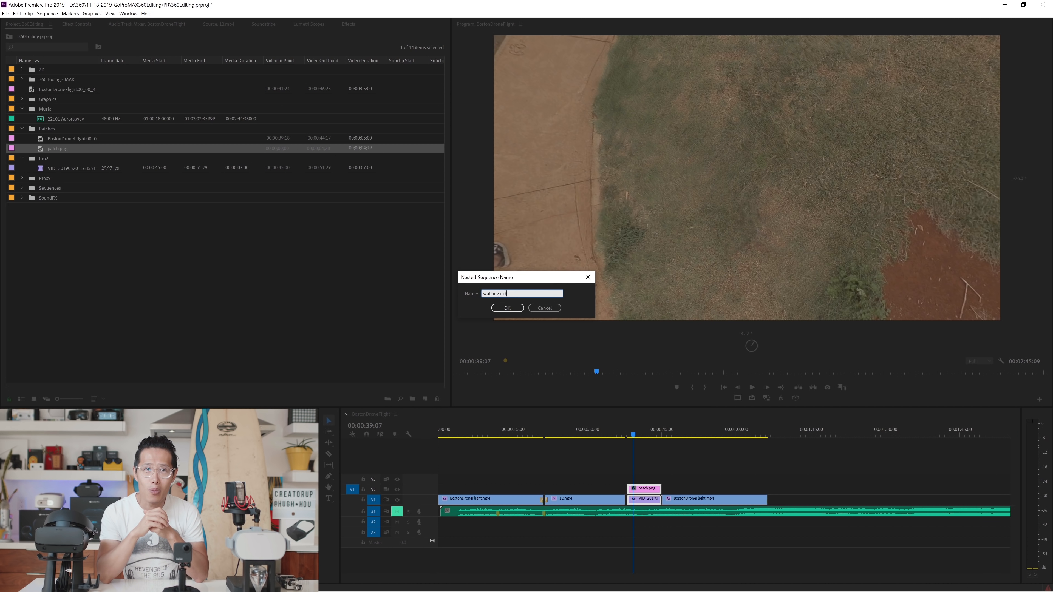
pyautogui.write('he garden')
pyautogui.click(507, 308)
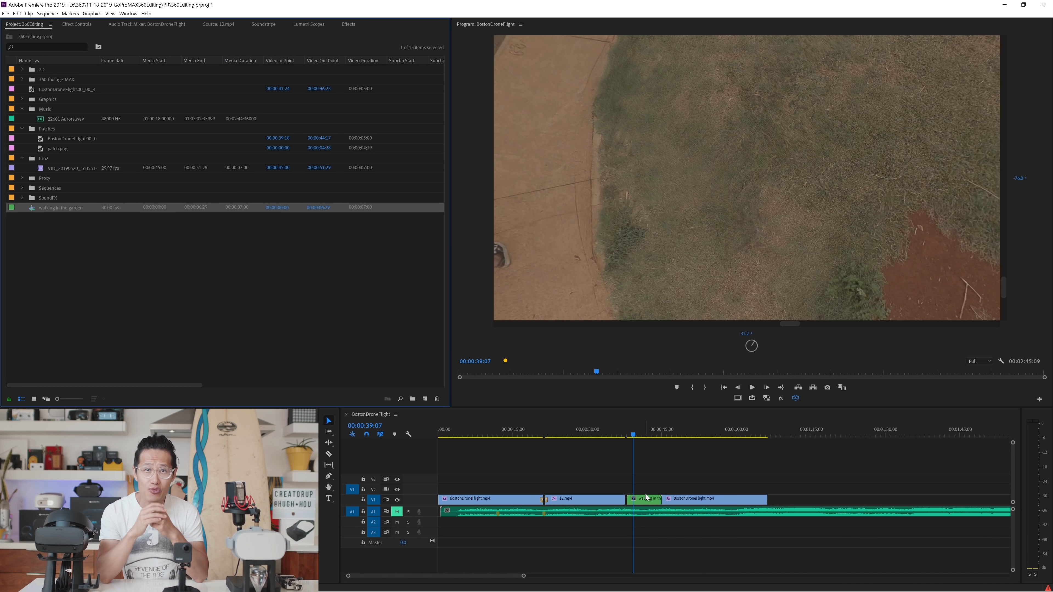
pyautogui.click(627, 503)
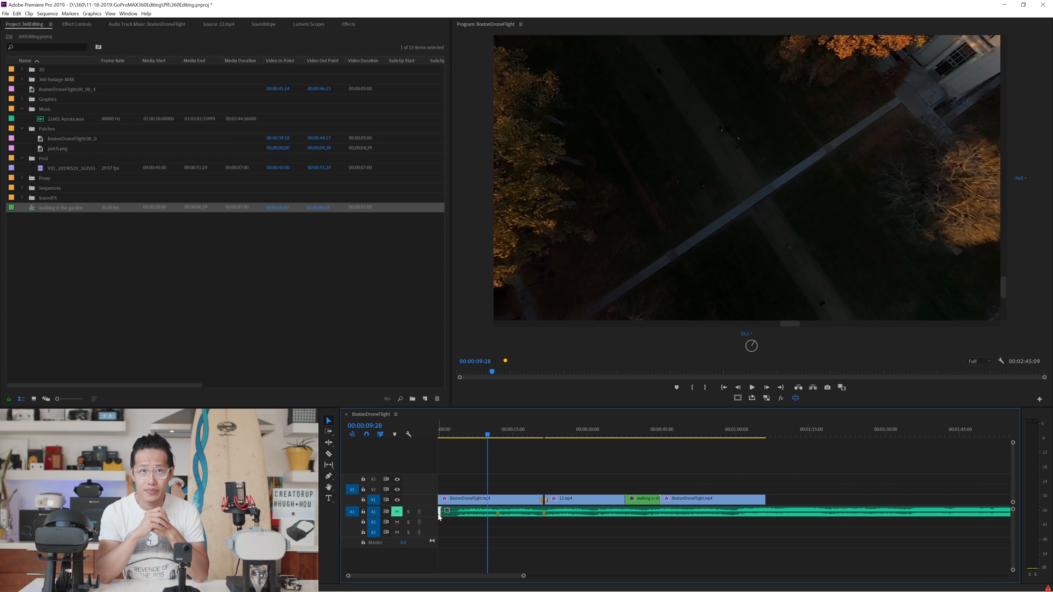
# Step: Toggle the VR video display and look around the 360 shot in the program view
pyautogui.click(796, 398)
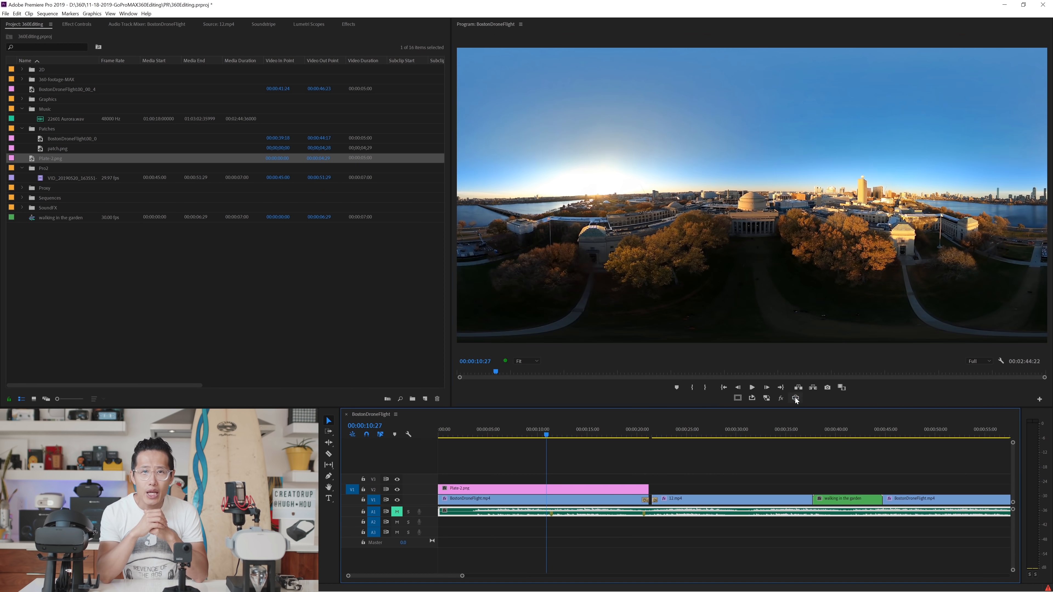
pyautogui.click(795, 398)
pyautogui.moveTo(767, 290); pyautogui.dragTo(762, 244)
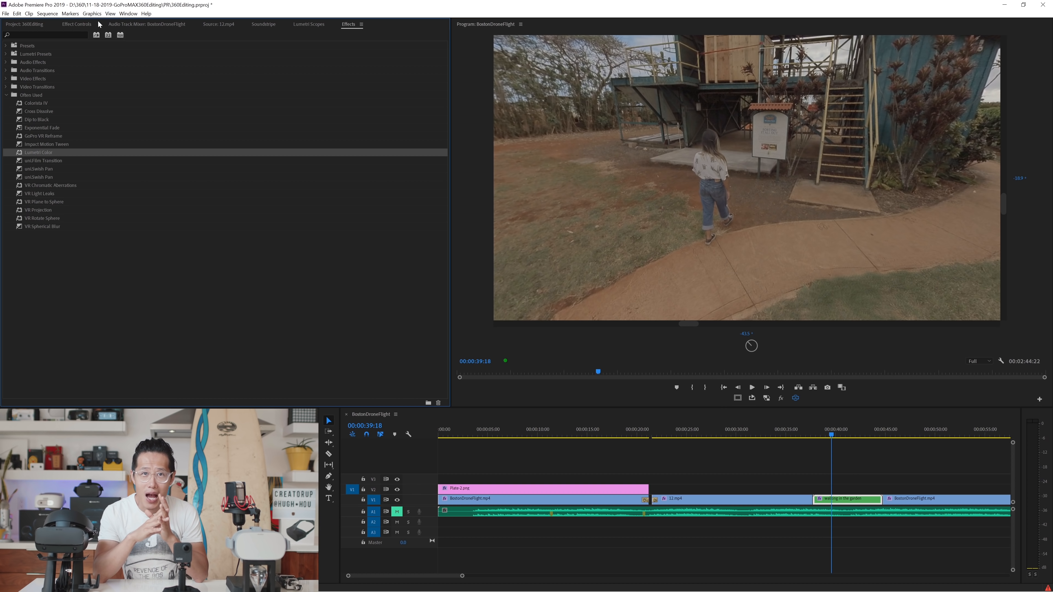
# Step: Load the Pro2 log LUT as the Input LUT in the garden clip's Lumetri Color effect and check the graded view
pyautogui.click(77, 25)
pyautogui.click(12, 205)
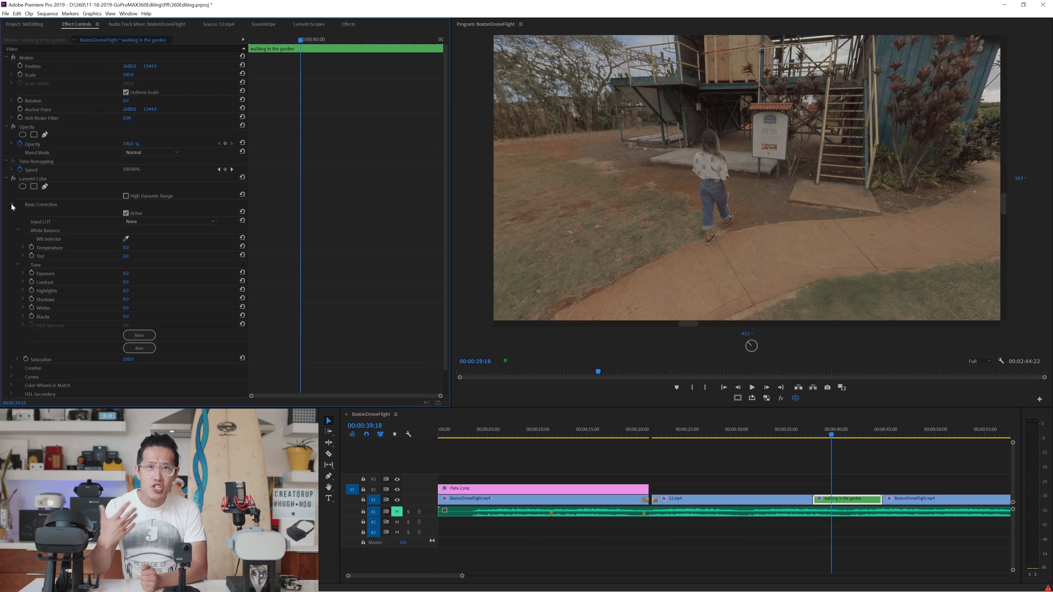
pyautogui.click(140, 222)
pyautogui.click(155, 242)
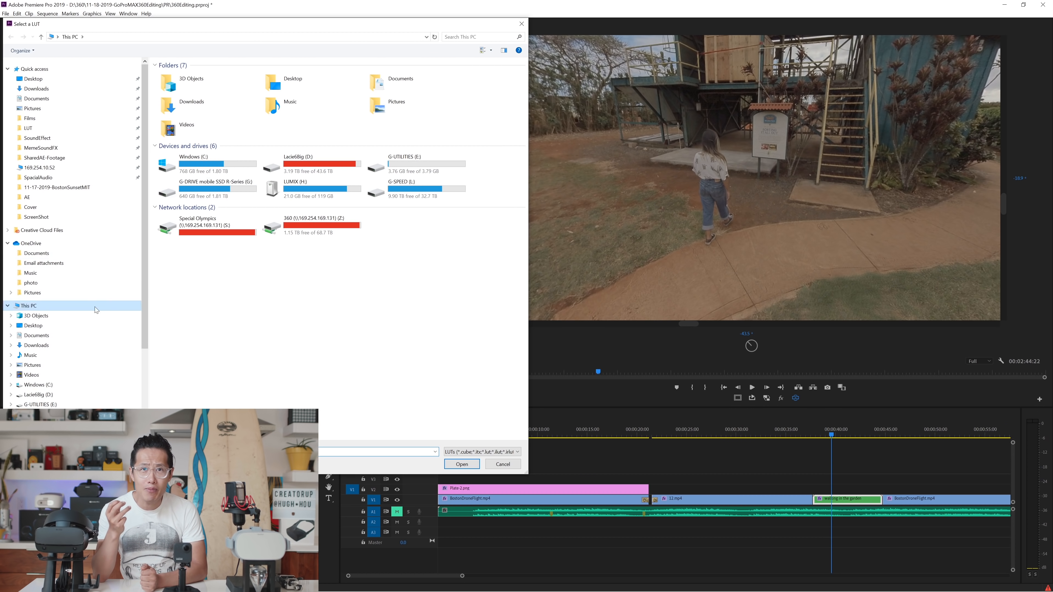
pyautogui.click(58, 395)
pyautogui.doubleClick(187, 204)
pyautogui.click(193, 137)
pyautogui.doubleClick(193, 136)
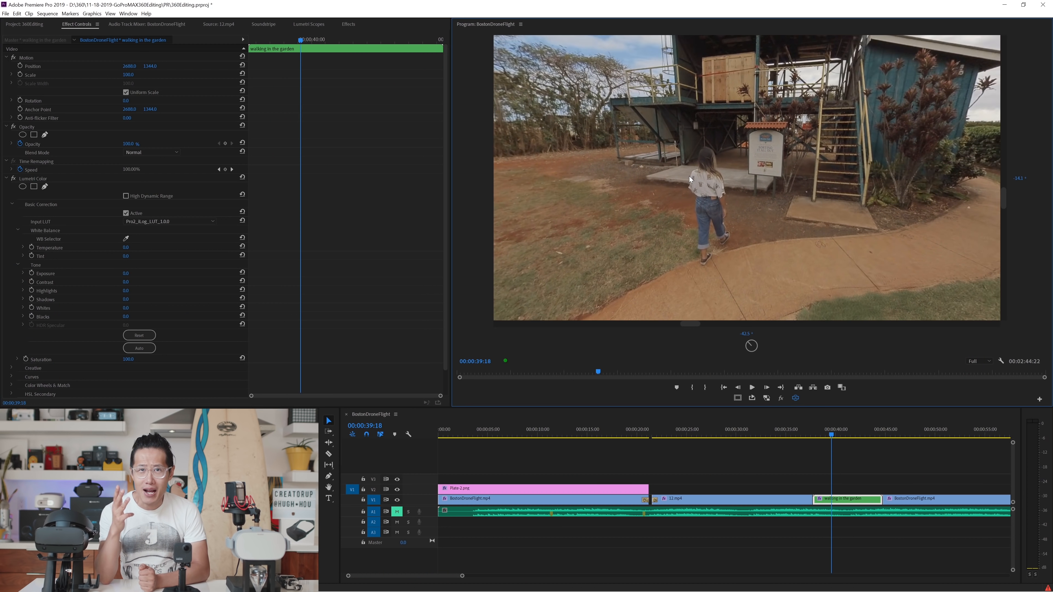
pyautogui.moveTo(704, 171); pyautogui.dragTo(701, 173)
# Step: Show the flat equirectangular image, park the playhead at 00:00:38:13 in the garden clip and open Lumetri Color's comparison view
pyautogui.click(793, 399)
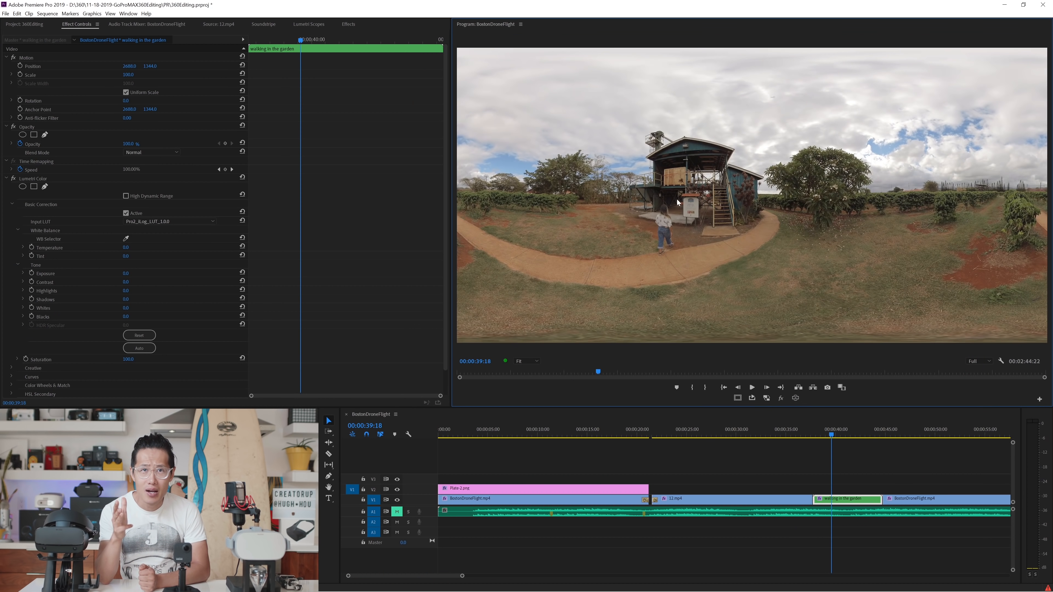
pyautogui.click(790, 436)
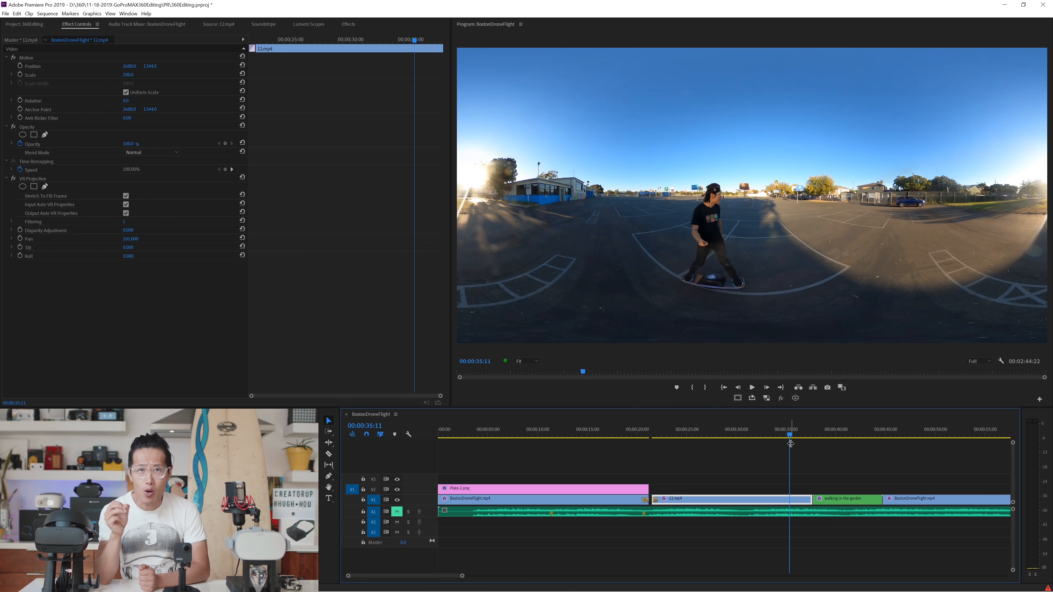
pyautogui.moveTo(792, 436); pyautogui.dragTo(819, 440)
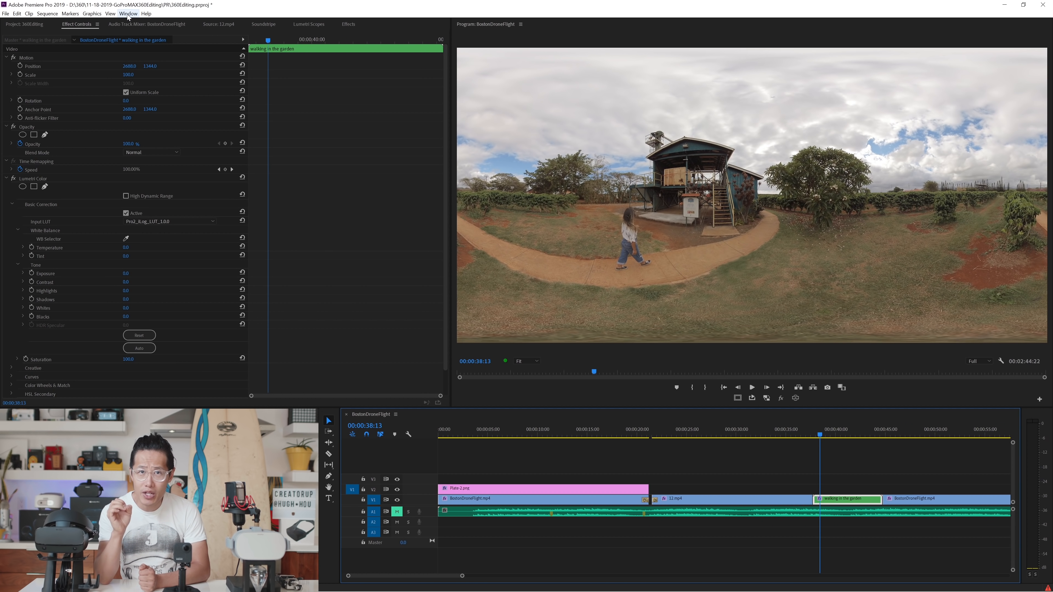
pyautogui.click(128, 13)
pyautogui.click(145, 208)
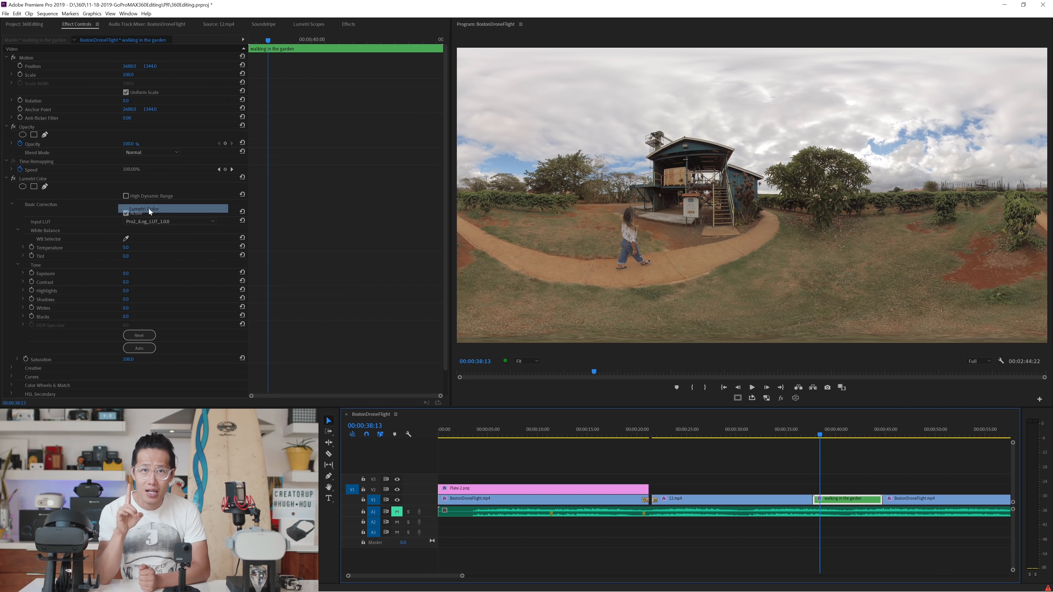
pyautogui.click(996, 138)
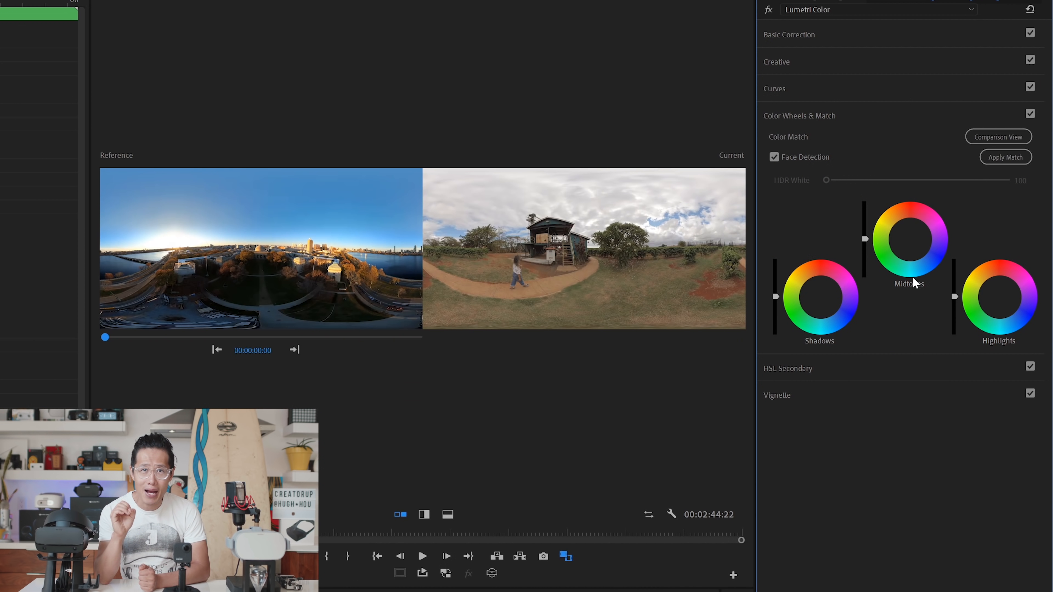
# Step: Color match the garden clip to the reference frame at 00:00:37:01 with Face Detection off, and slightly raise a Creative adjustment
pyautogui.moveTo(104, 337); pyautogui.dragTo(171, 341)
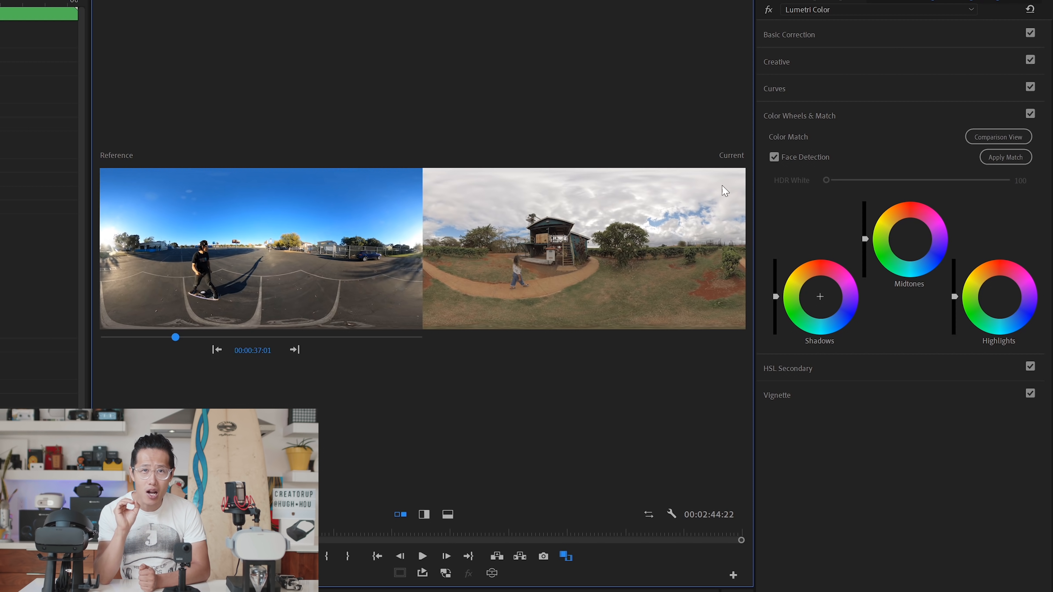
pyautogui.click(774, 157)
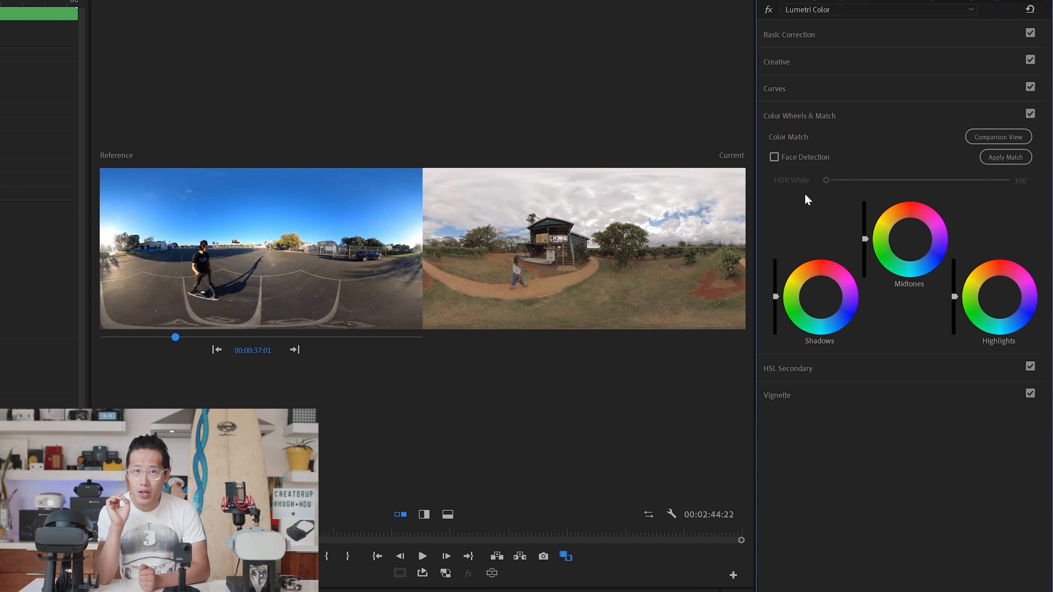
pyautogui.click(1012, 160)
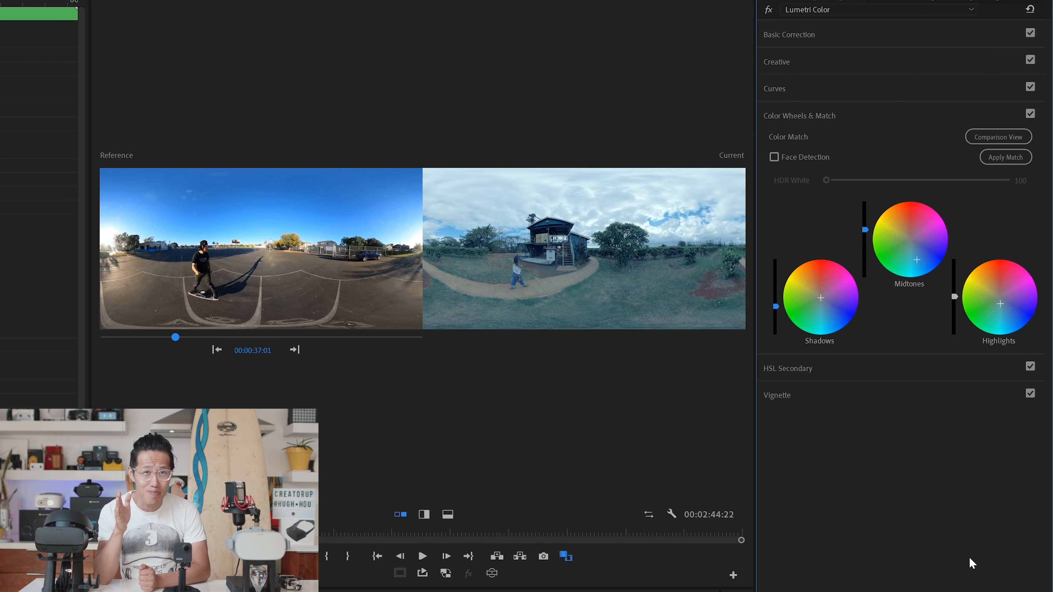
pyautogui.click(777, 62)
pyautogui.moveTo(928, 328); pyautogui.dragTo(943, 329)
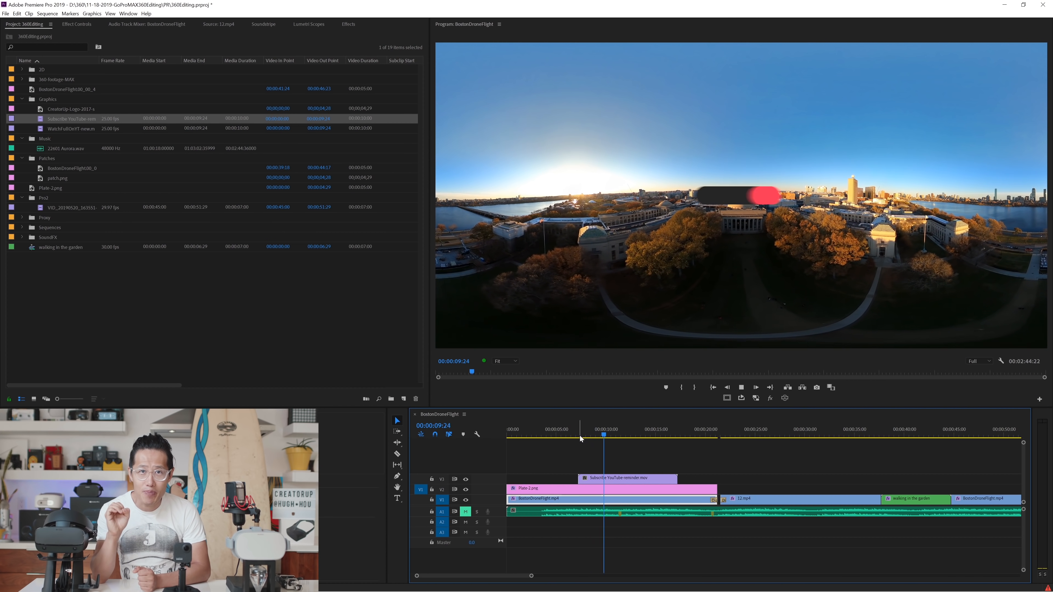
# Step: Move the playhead to 00:00:11:23 and examine the subscribe reminder graphic in the VR video display
pyautogui.moveTo(581, 439); pyautogui.dragTo(623, 435)
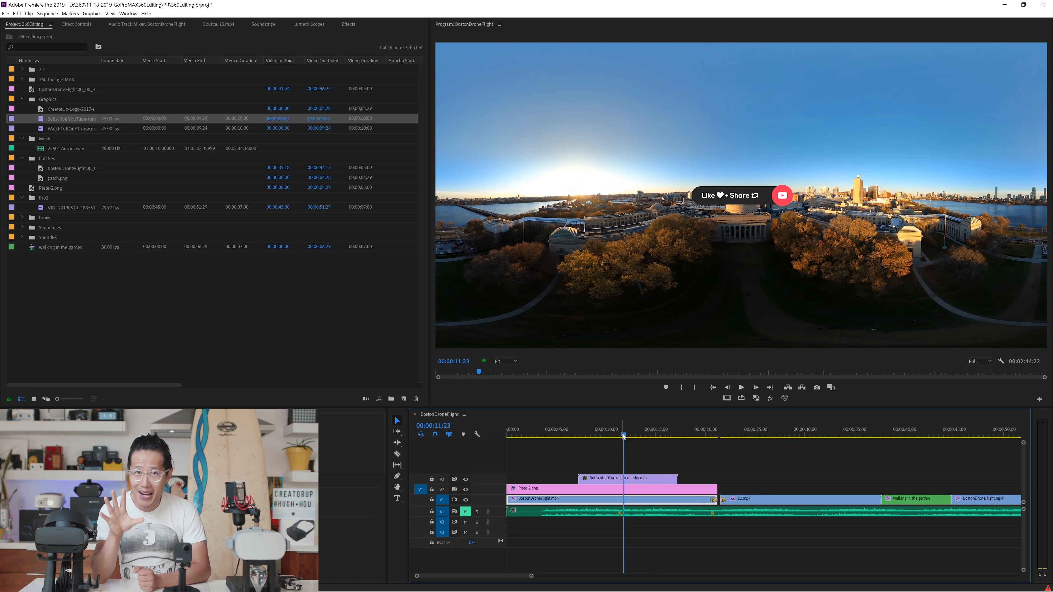
pyautogui.click(784, 398)
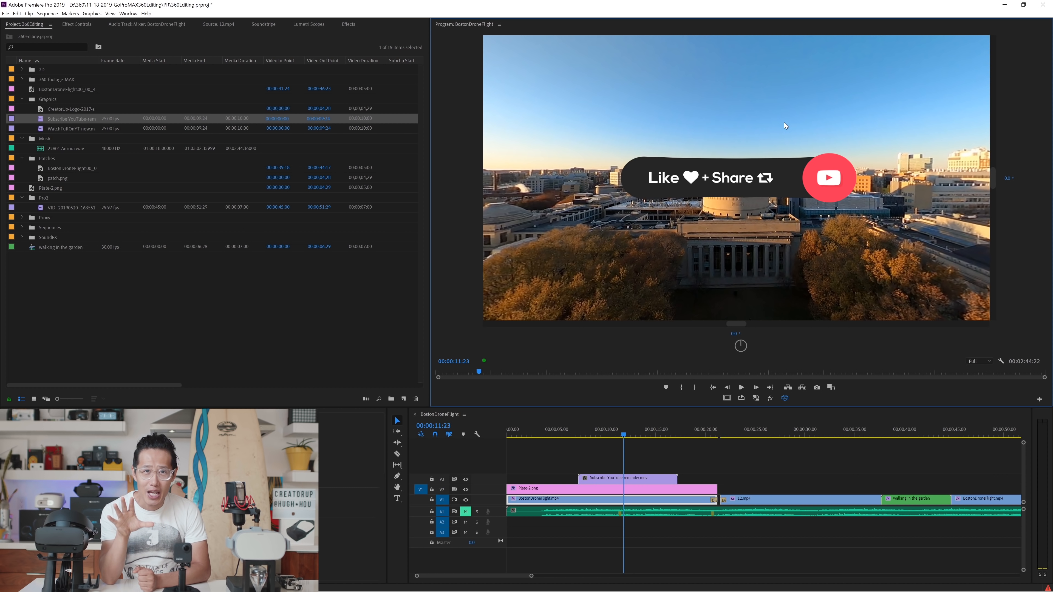
pyautogui.moveTo(784, 125); pyautogui.dragTo(579, 271)
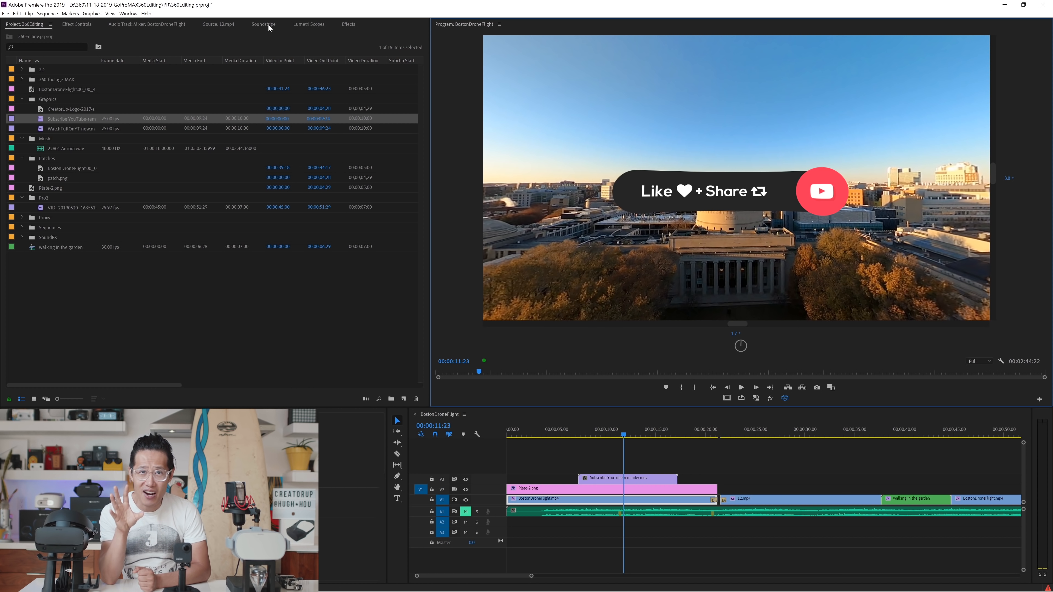
# Step: Apply the VR Plane to Sphere effect to the subscribe reminder clip on V3 and show the effect's settings
pyautogui.click(348, 24)
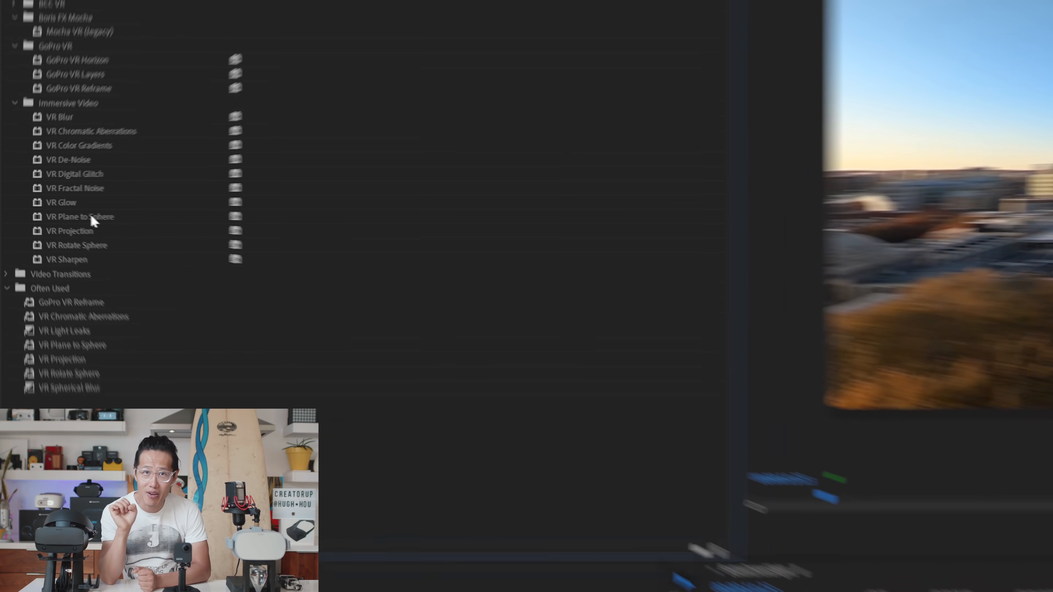
pyautogui.click(91, 217)
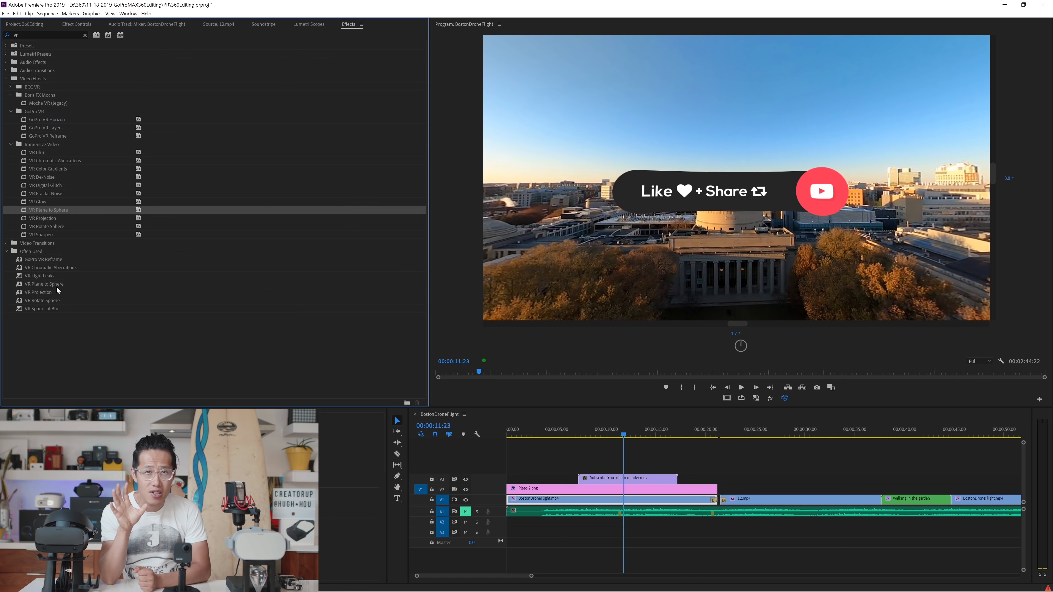
pyautogui.moveTo(57, 286); pyautogui.dragTo(630, 482)
pyautogui.moveTo(697, 198)
pyautogui.mouseDown()
pyautogui.moveTo(756, 198)
pyautogui.moveTo(634, 203)
pyautogui.moveTo(734, 195)
pyautogui.moveTo(697, 192)
pyautogui.mouseUp()
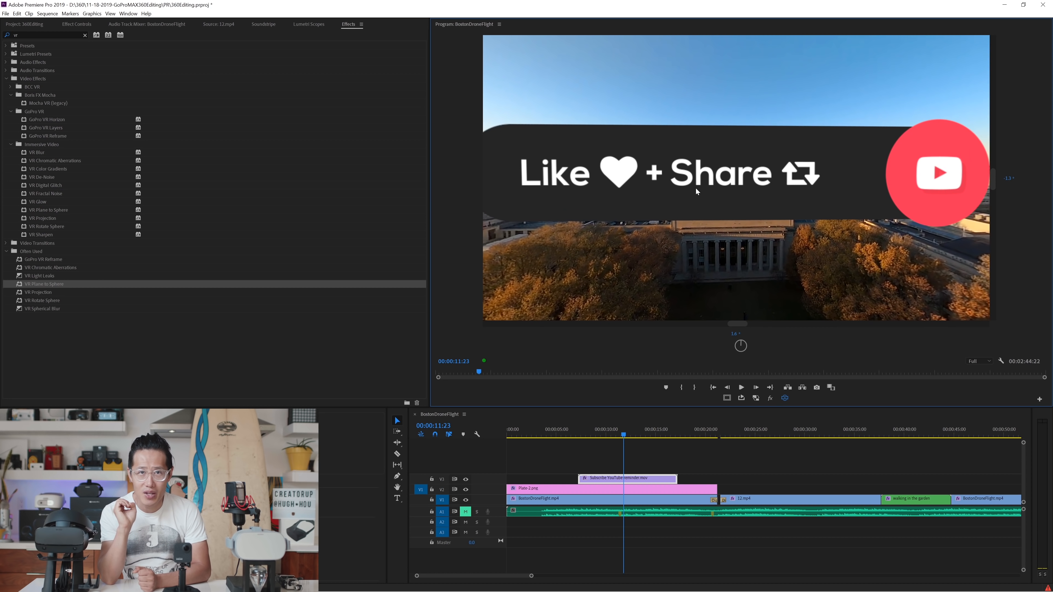
pyautogui.click(76, 24)
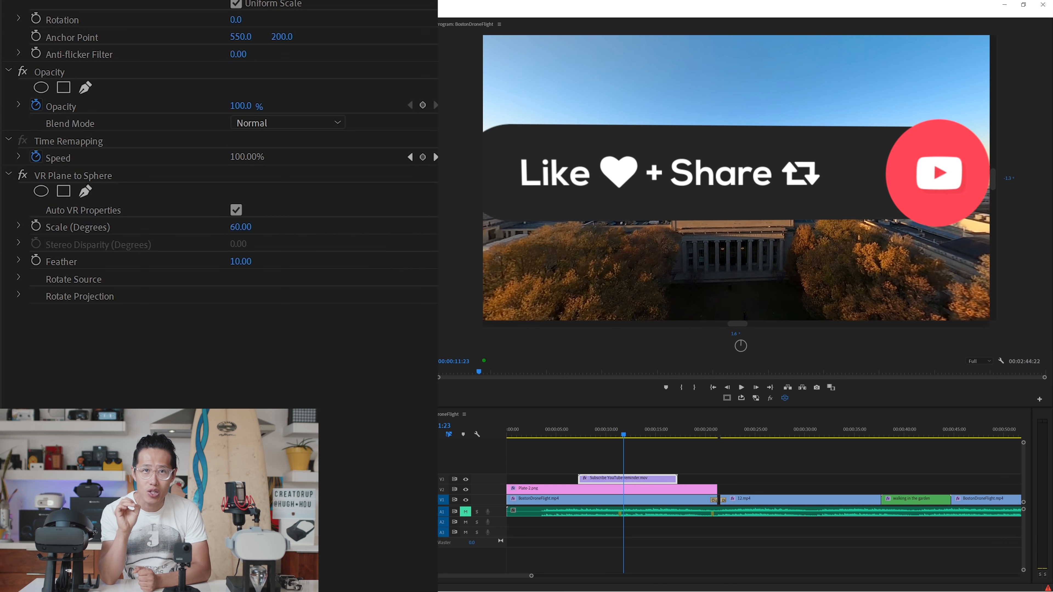
# Step: Set the subscribe reminder's VR Plane to Sphere feather to 0 and its scale to 27 degrees
pyautogui.moveTo(246, 262); pyautogui.dragTo(234, 263)
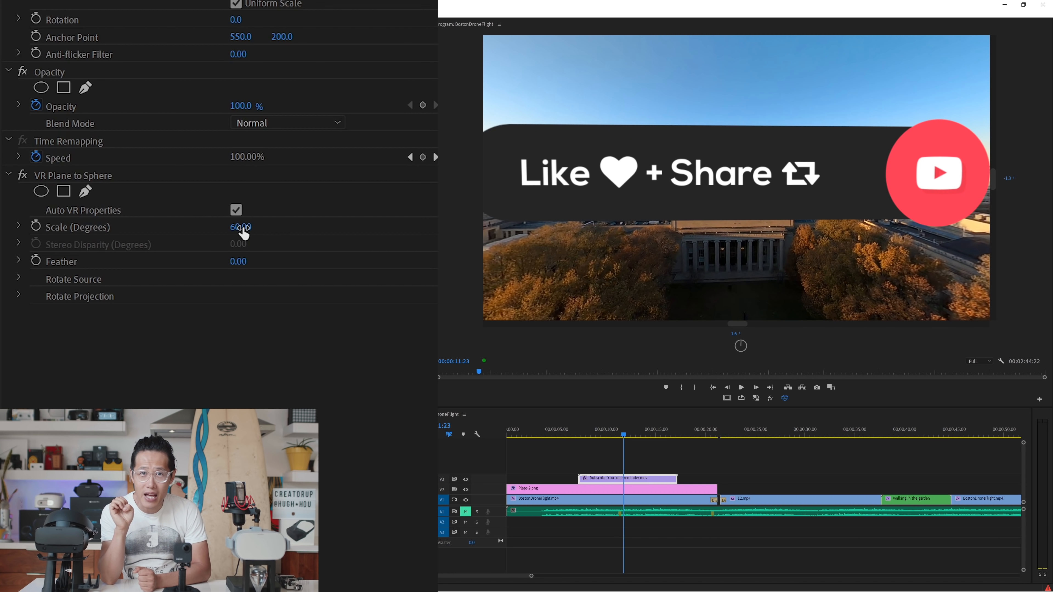
pyautogui.click(240, 226)
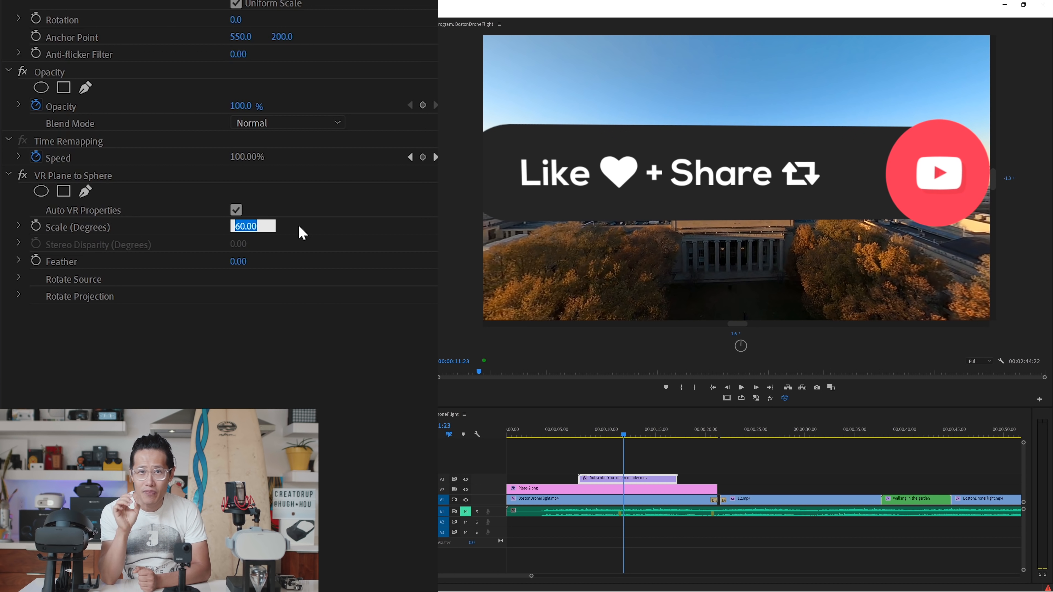
pyautogui.write('27')
pyautogui.press('Return')
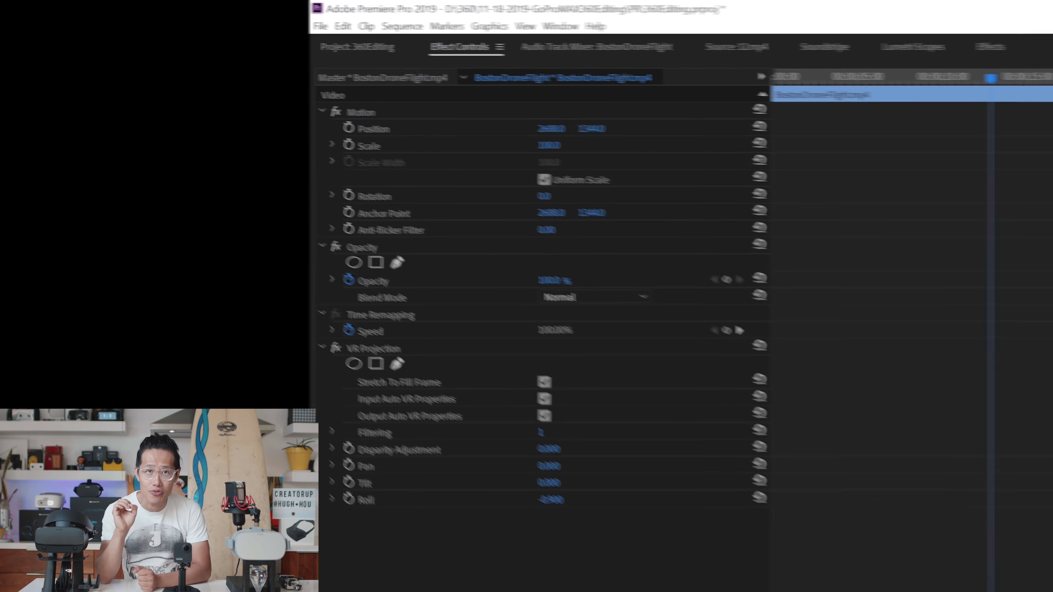
# Step: Open the sequence's media export settings, match the video settings to the source and set the target bitrate to 60 Mbps
pyautogui.click(331, 23)
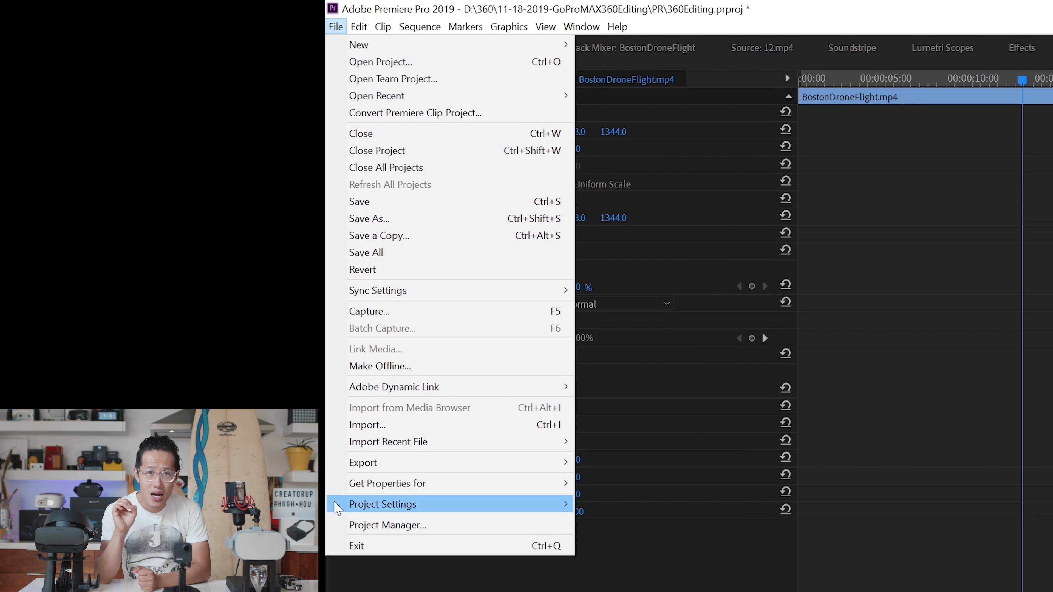
pyautogui.moveTo(503, 465)
pyautogui.click(598, 468)
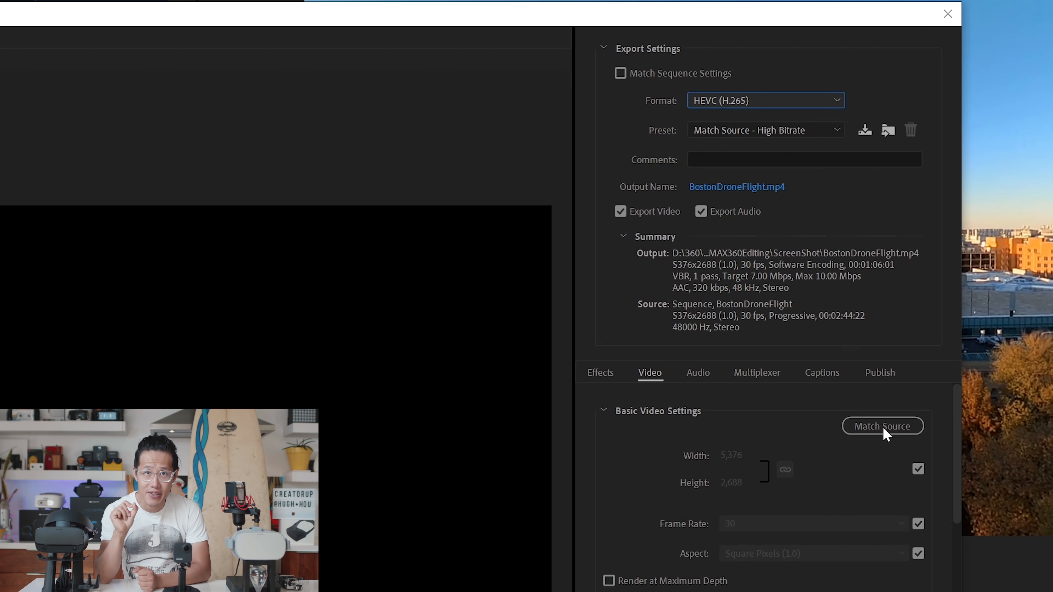
pyautogui.click(877, 426)
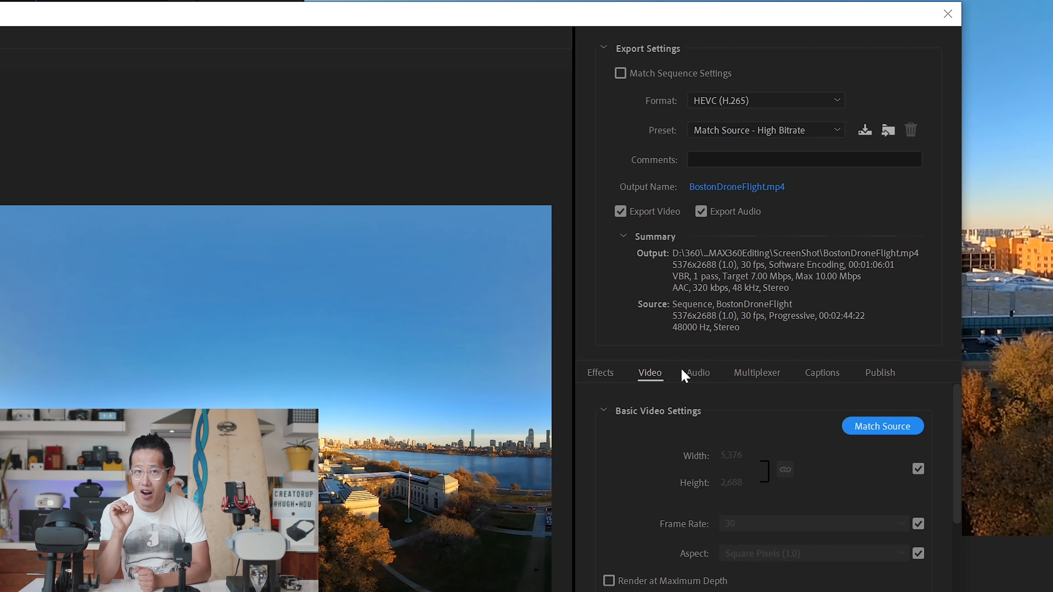
pyautogui.click(698, 375)
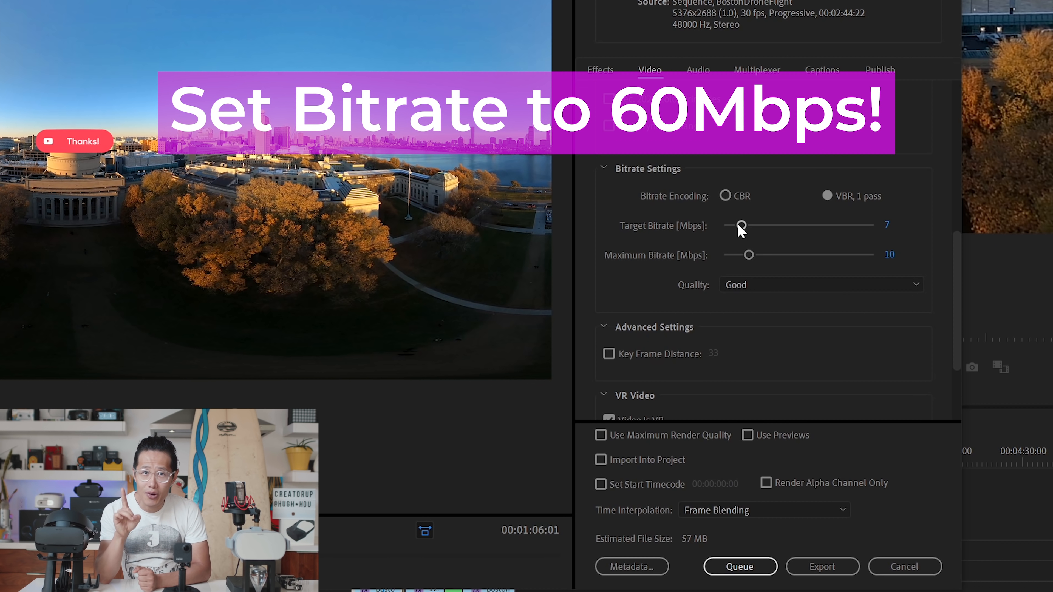
pyautogui.moveTo(740, 225); pyautogui.dragTo(961, 231)
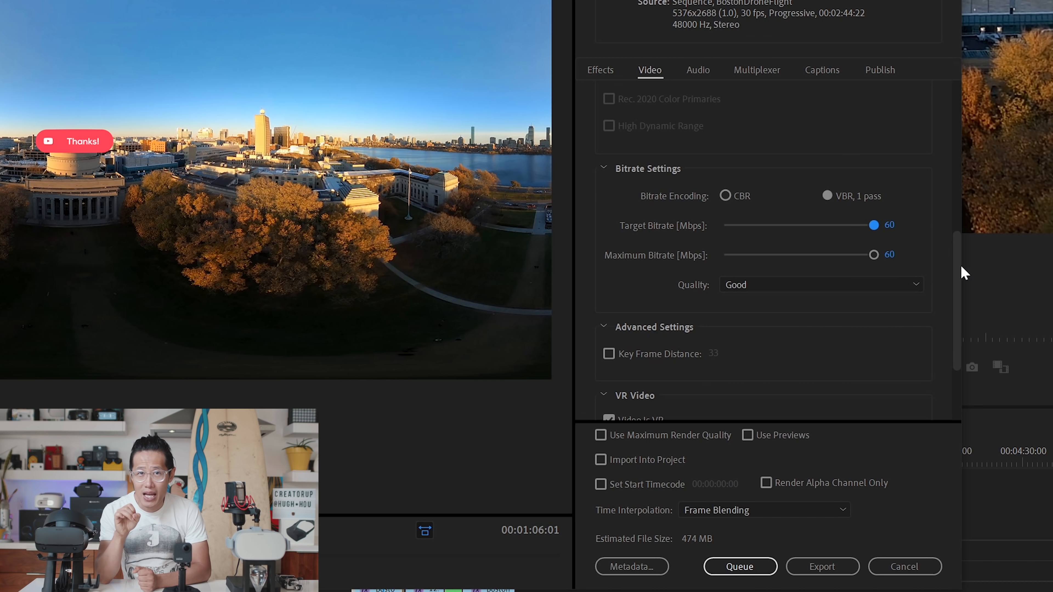
# Step: Flag the export as VR video with a Monoscopic frame layout and enable maximum render quality
pyautogui.moveTo(956, 278); pyautogui.dragTo(784, 336)
pyautogui.click(608, 302)
pyautogui.click(609, 386)
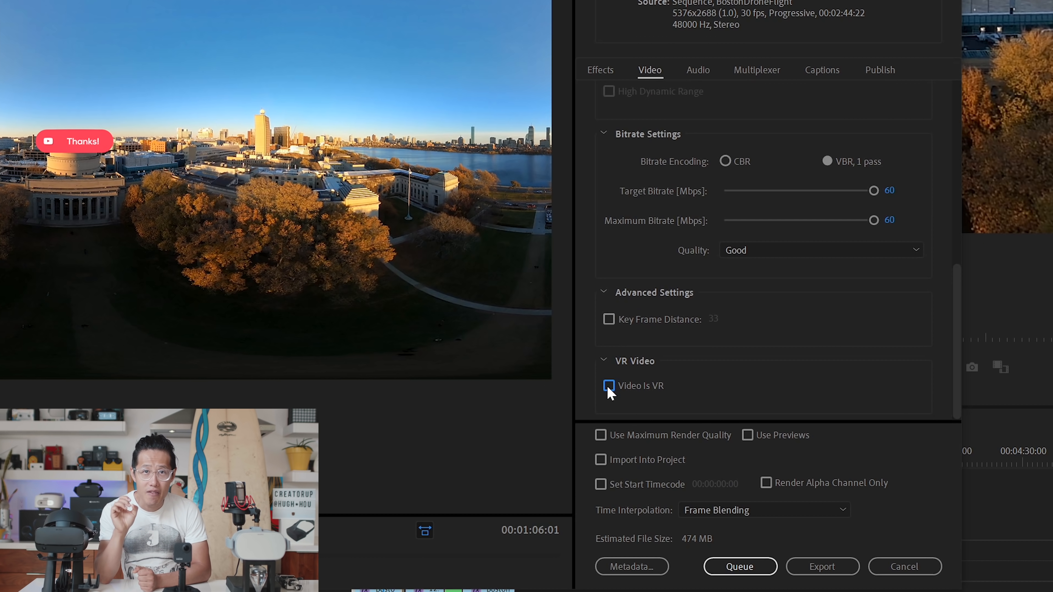
pyautogui.scroll(-2, 813, 349)
pyautogui.click(805, 332)
pyautogui.click(805, 331)
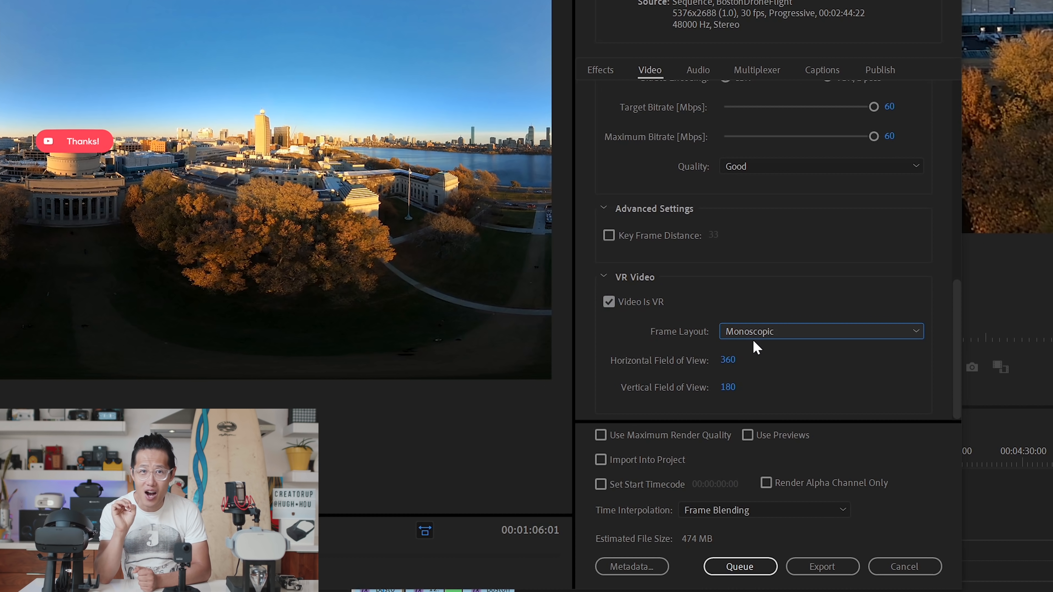
pyautogui.click(600, 436)
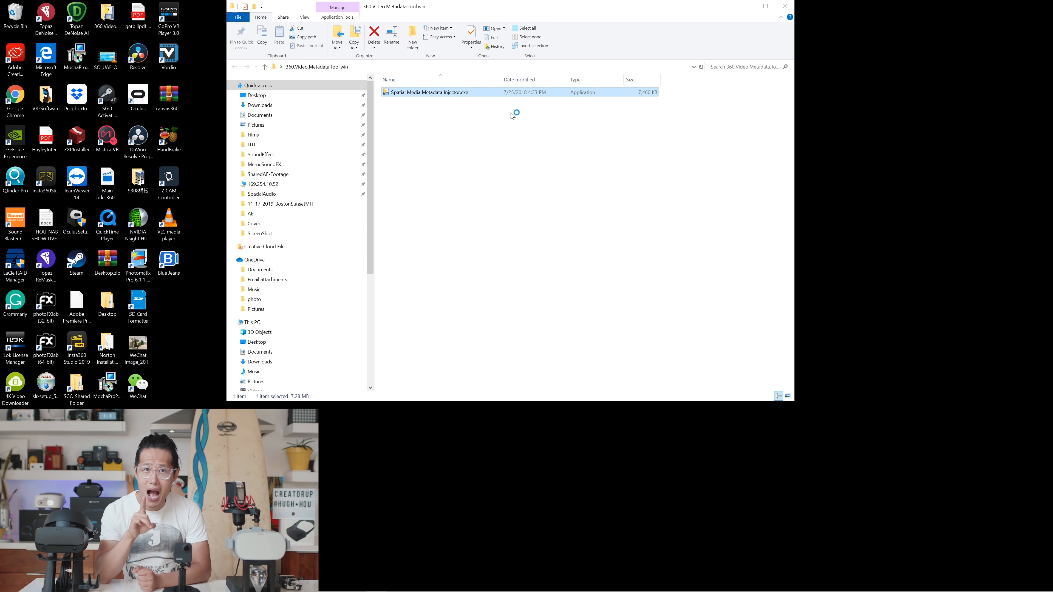
# Step: Switch to Spatial Media Metadata Injector, load 8kupload-dubai-6chAudio-v2.mov and mark it as having spatial audio with head-locked stereo
pyautogui.moveTo(119, 65); pyautogui.dragTo(393, 436)
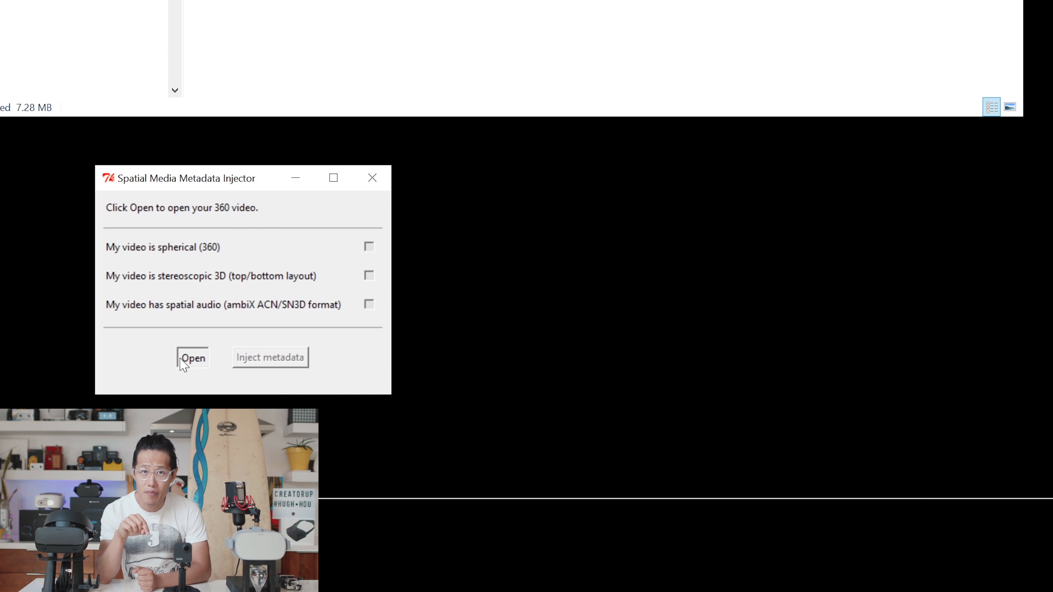
pyautogui.click(375, 523)
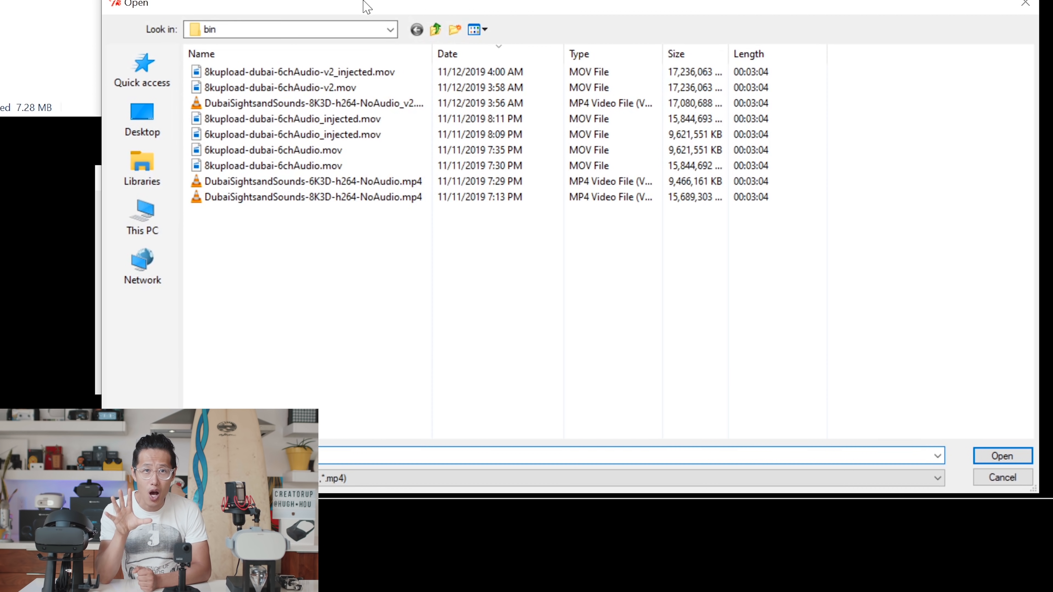
pyautogui.moveTo(367, 6); pyautogui.dragTo(801, 0)
pyautogui.write('8kupload-dubai-6chAudio-v2.mov')
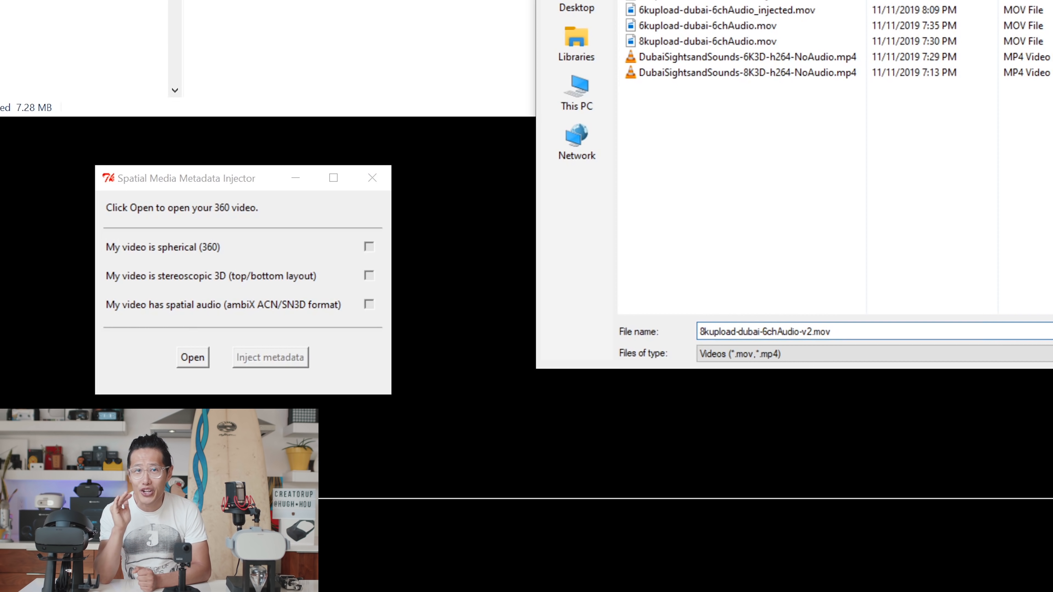
pyautogui.press('Tab')
pyautogui.press('Return')
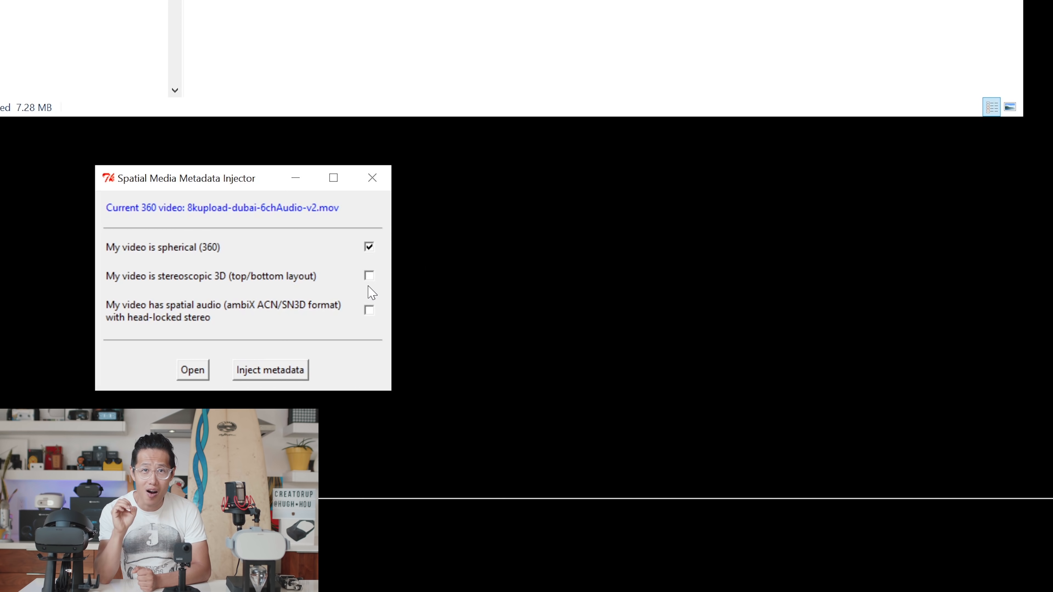
pyautogui.click(369, 311)
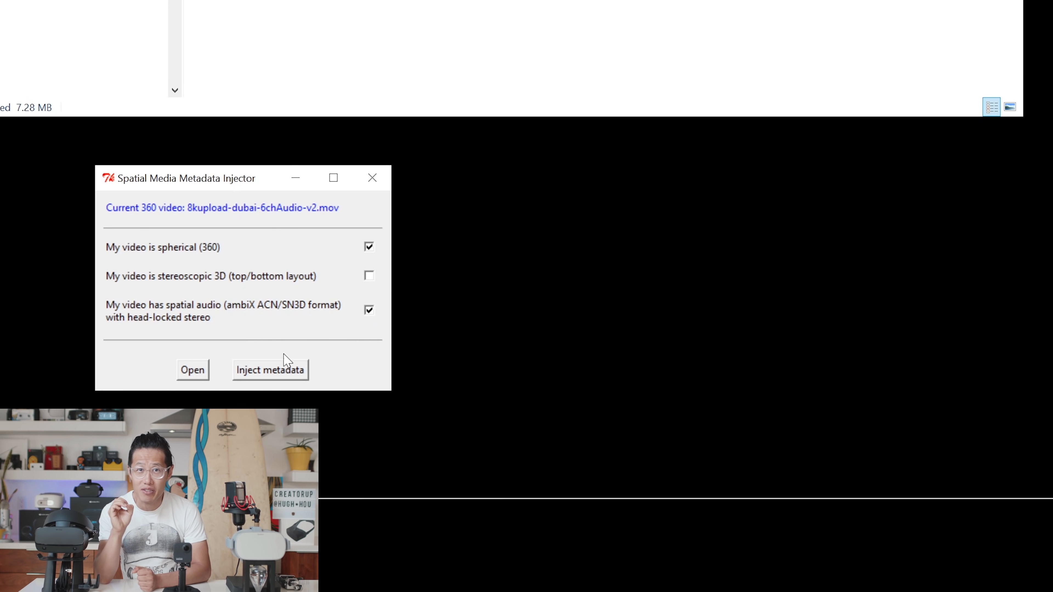